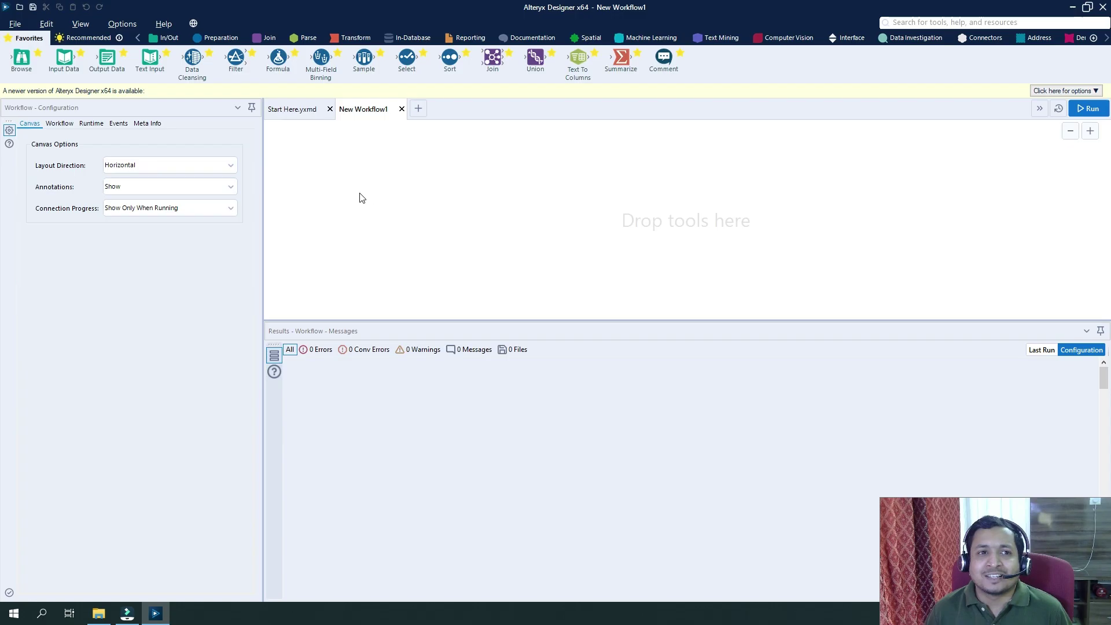
# Add an Input Data tool reading the SalesOrders sheet of Sales Data.xlsx.
pyautogui.moveTo(58, 64); pyautogui.dragTo(333, 201)
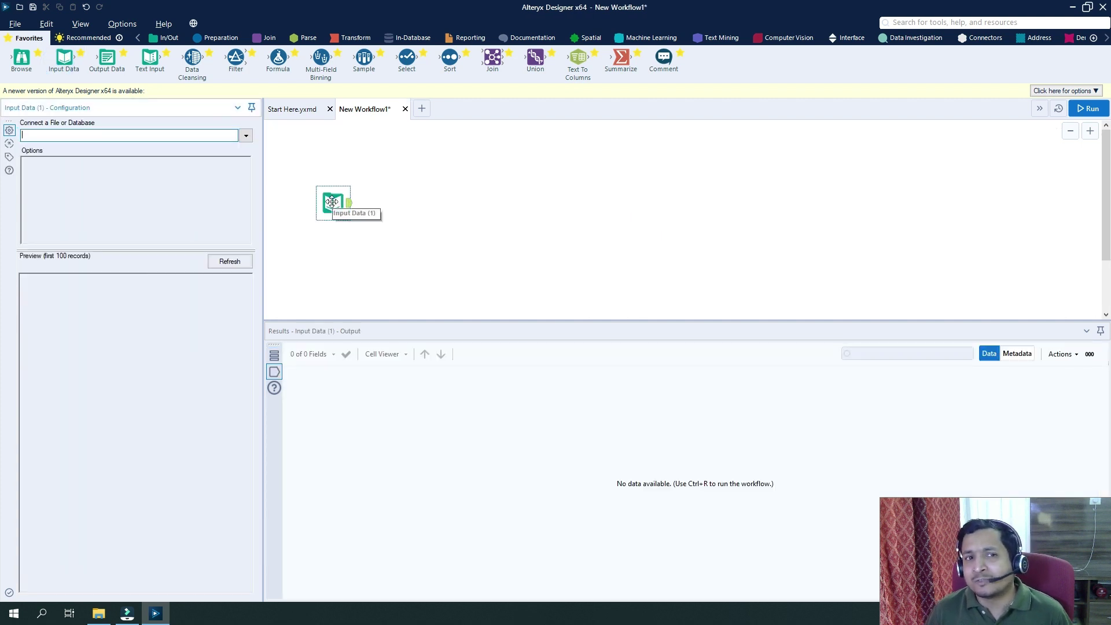
pyautogui.click(245, 135)
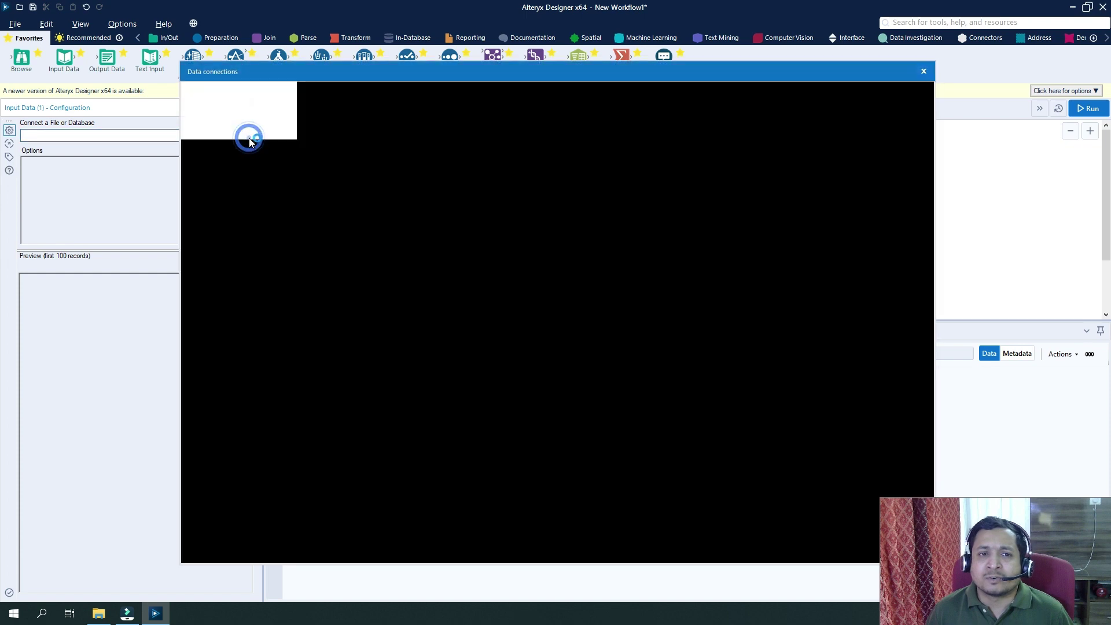
pyautogui.click(219, 139)
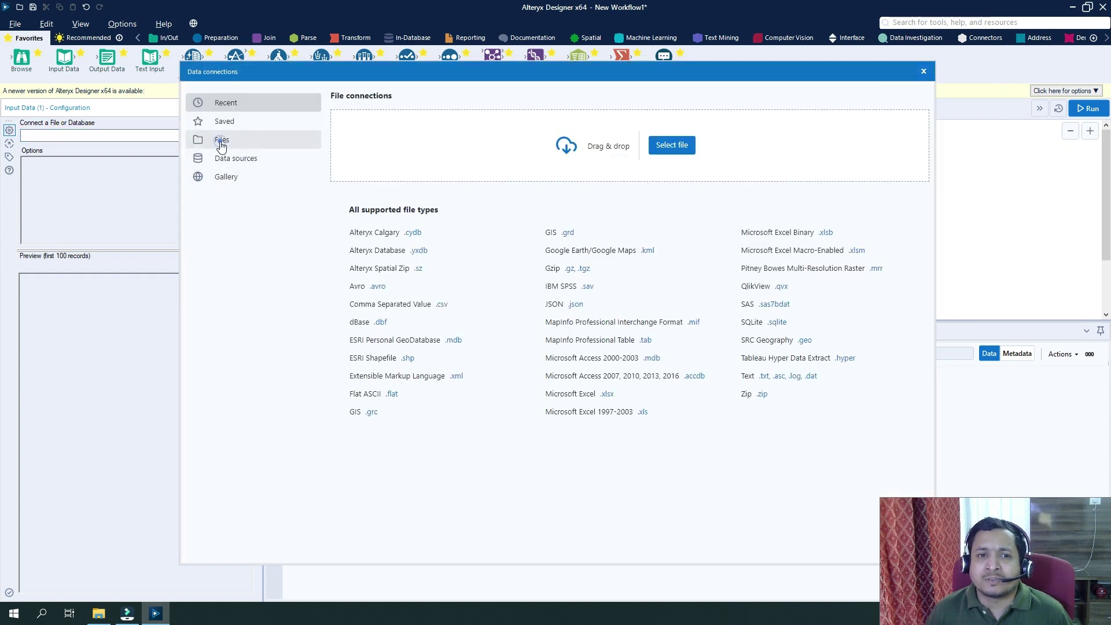
pyautogui.click(660, 148)
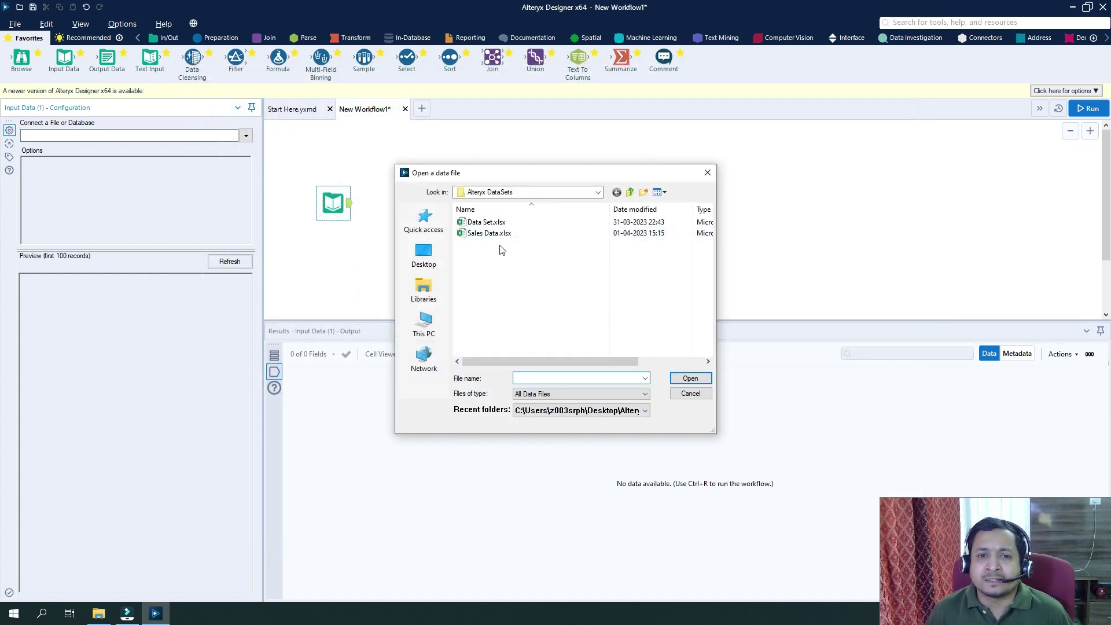
pyautogui.doubleClick(490, 234)
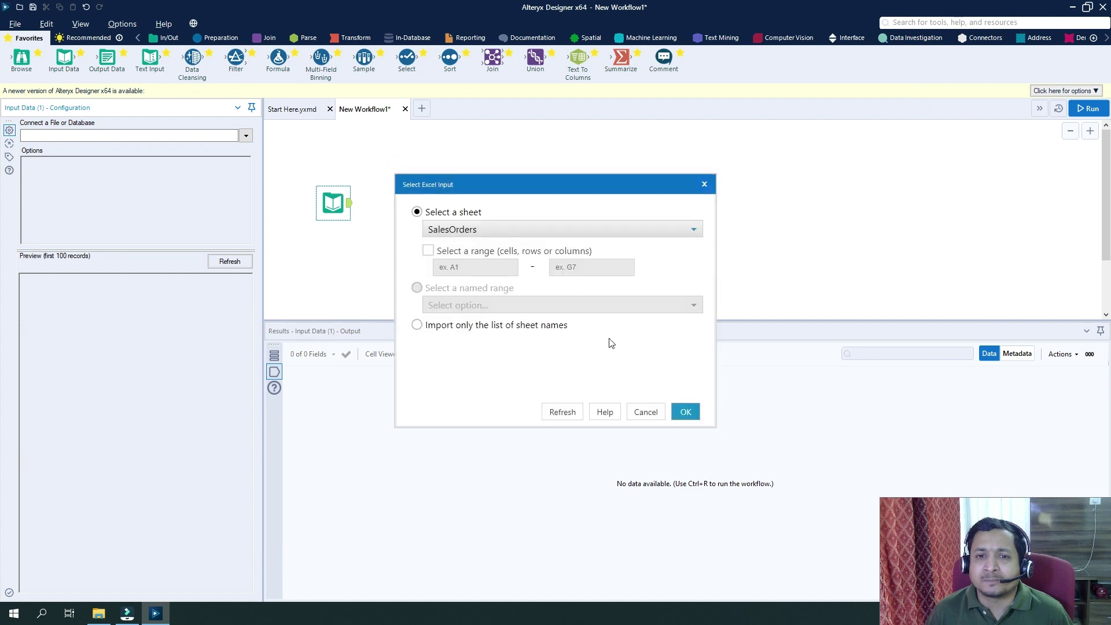
pyautogui.click(684, 414)
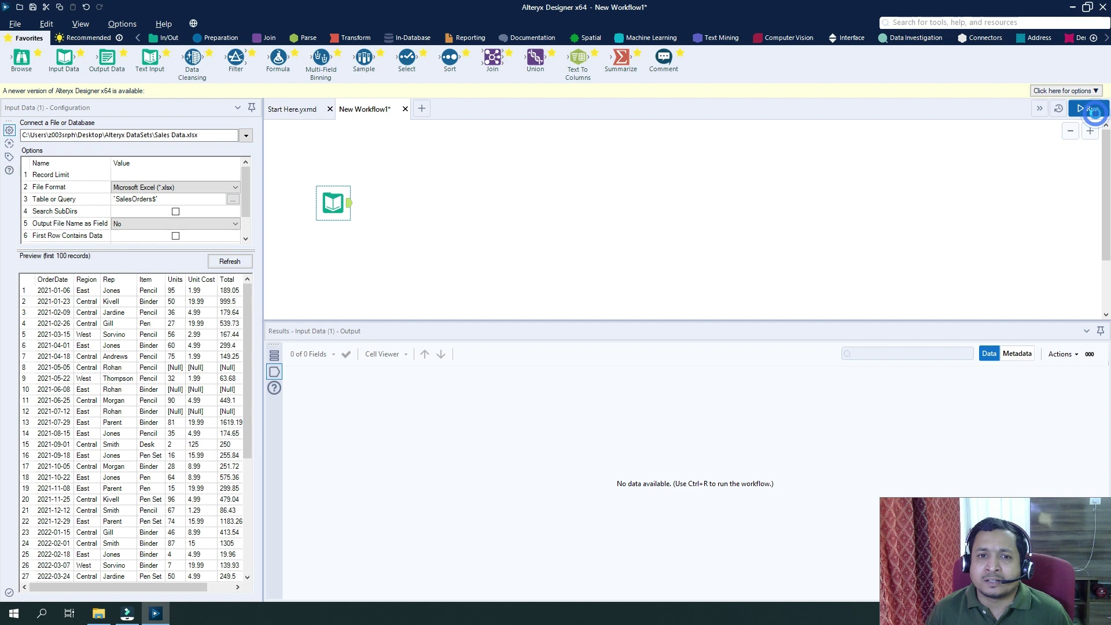
# Run the workflow and browse the Central and West Region values among the 43 records.
pyautogui.click(1090, 109)
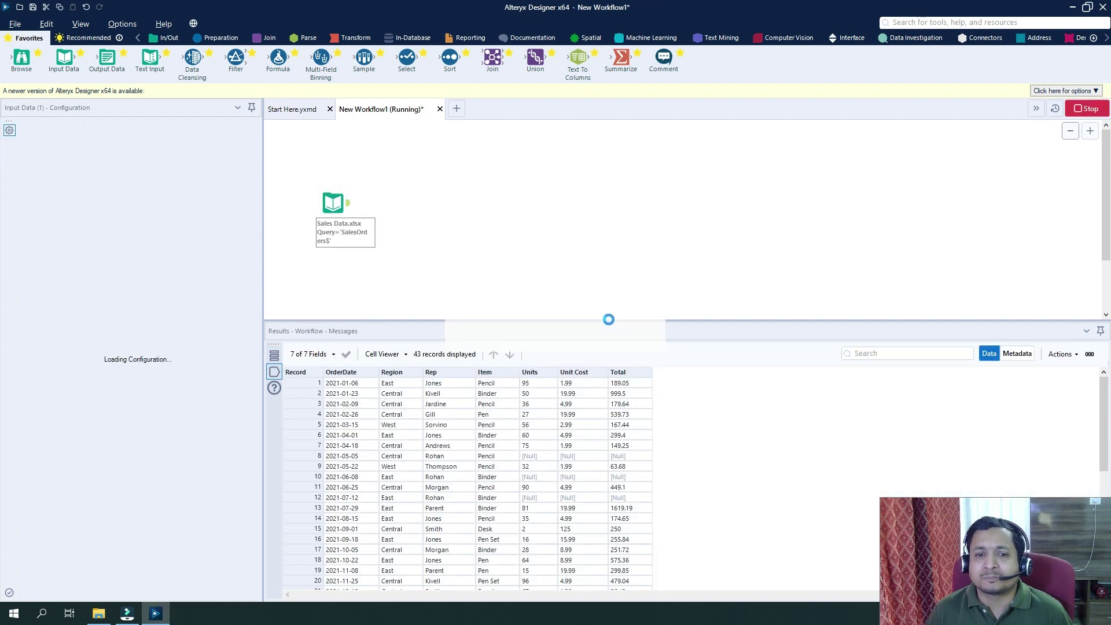
pyautogui.click(629, 330)
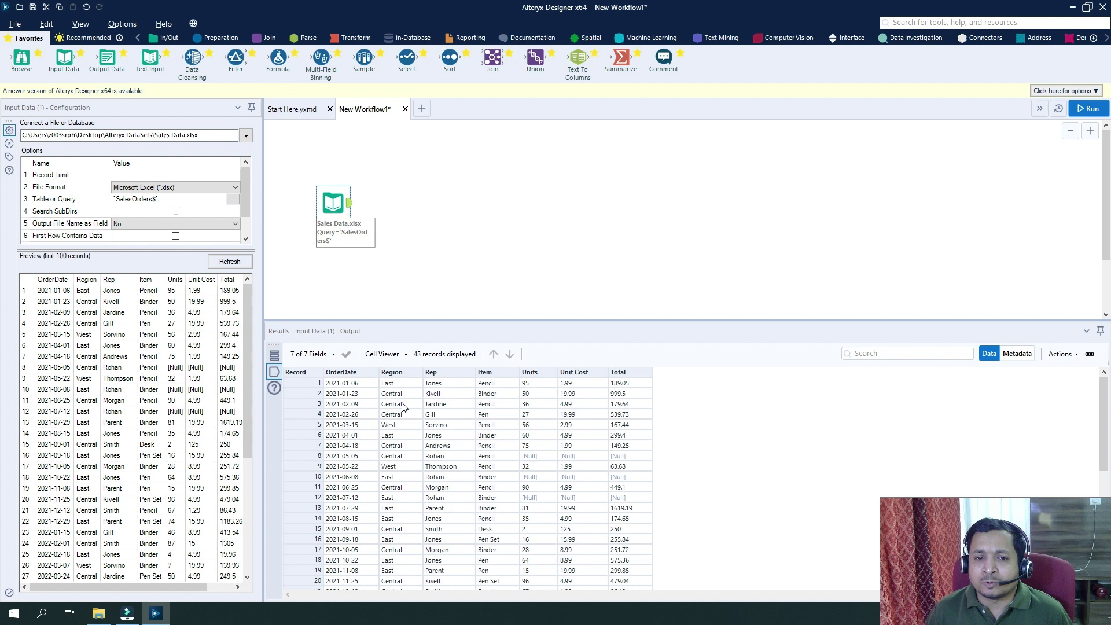
pyautogui.moveTo(401, 396); pyautogui.dragTo(403, 415)
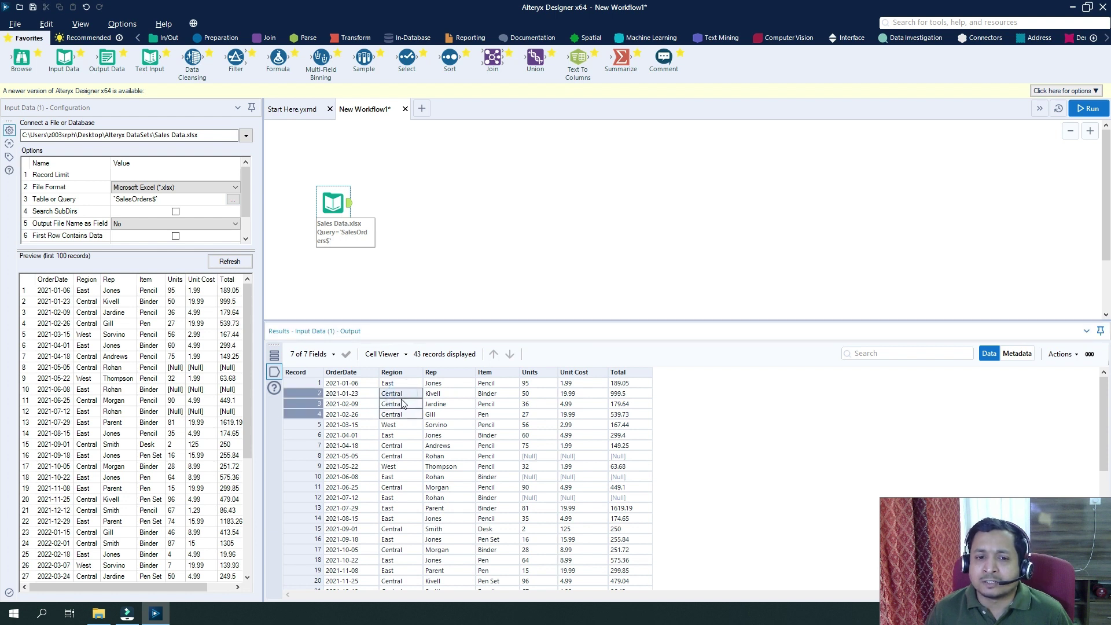
pyautogui.click(403, 434)
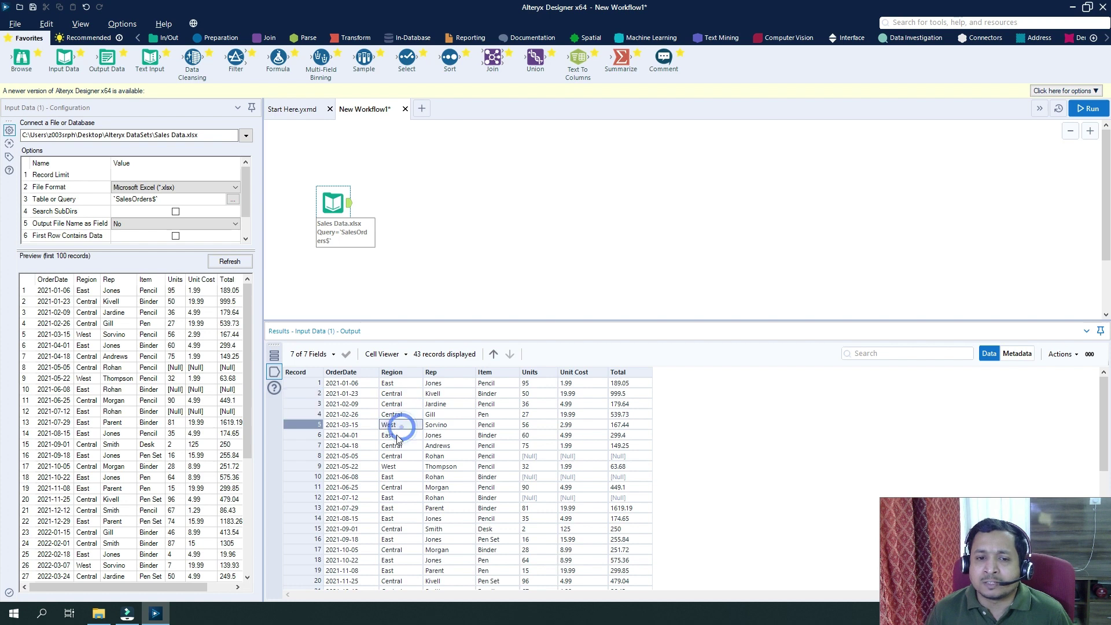
pyautogui.scroll(-3, 404, 489)
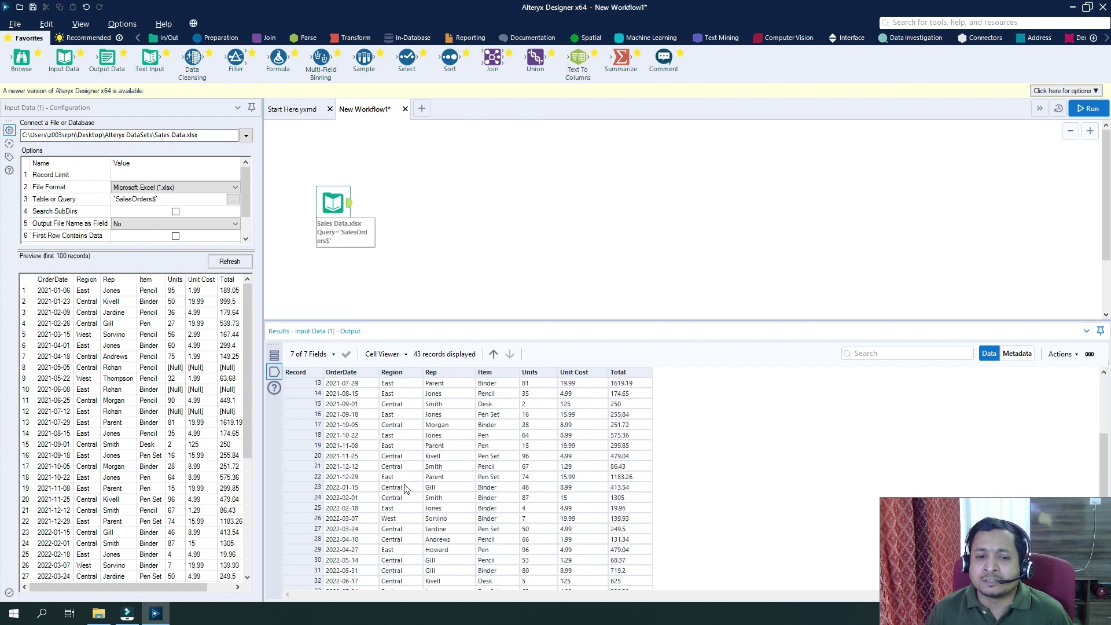
pyautogui.scroll(-2, 404, 489)
pyautogui.click(396, 459)
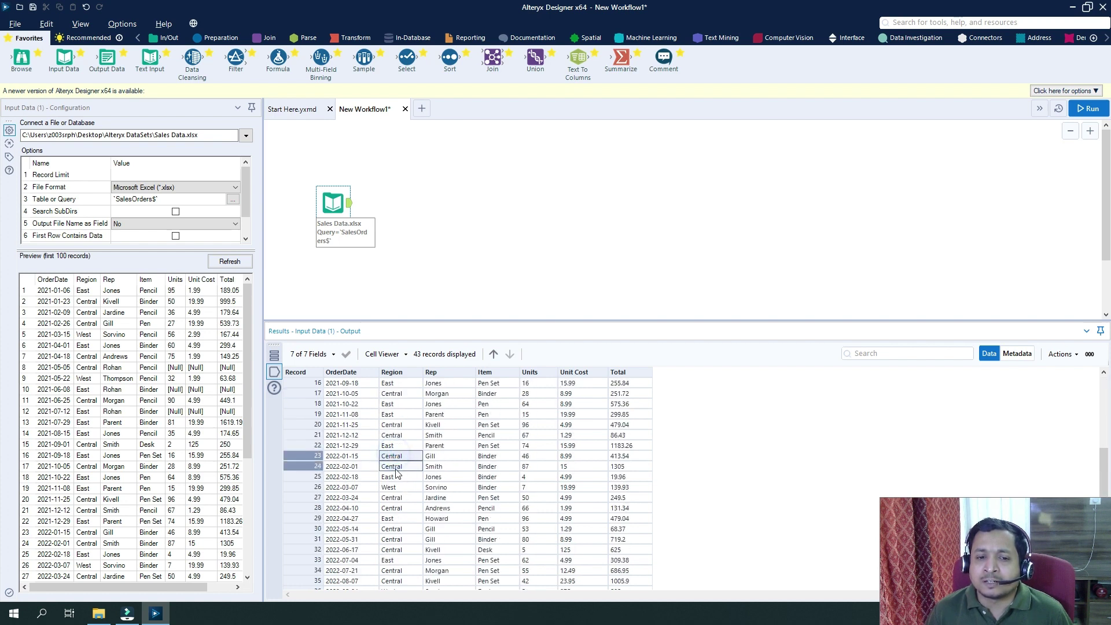
pyautogui.scroll(-3, 396, 471)
pyautogui.scroll(8, 397, 471)
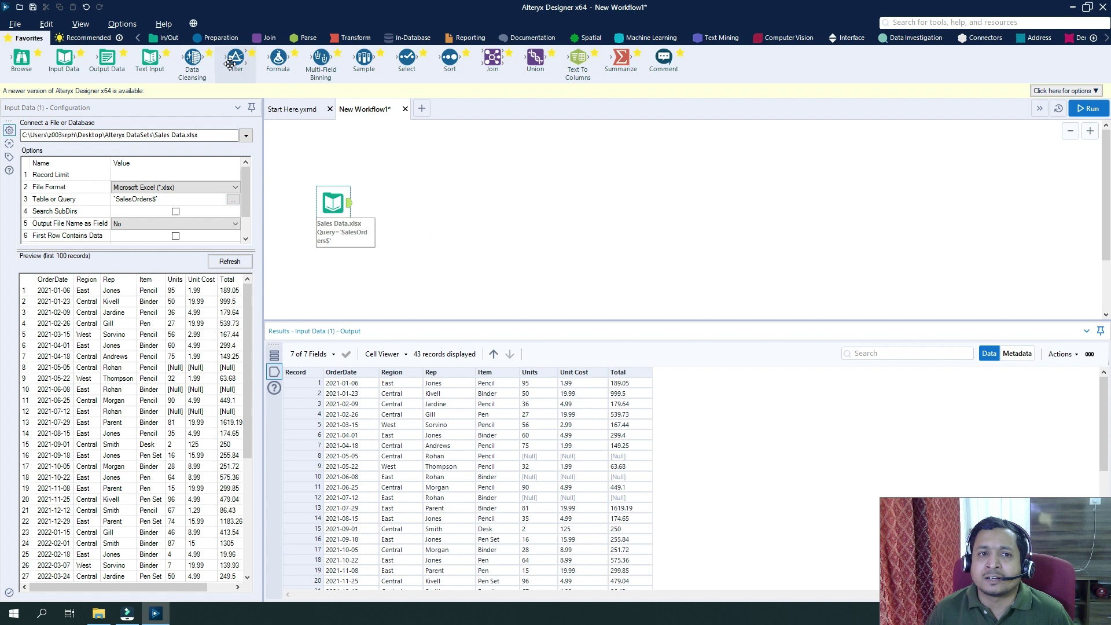
# Add a Filter tool after the input with a basic Region Equals condition for 'Central'.
pyautogui.moveTo(235, 60); pyautogui.dragTo(409, 201)
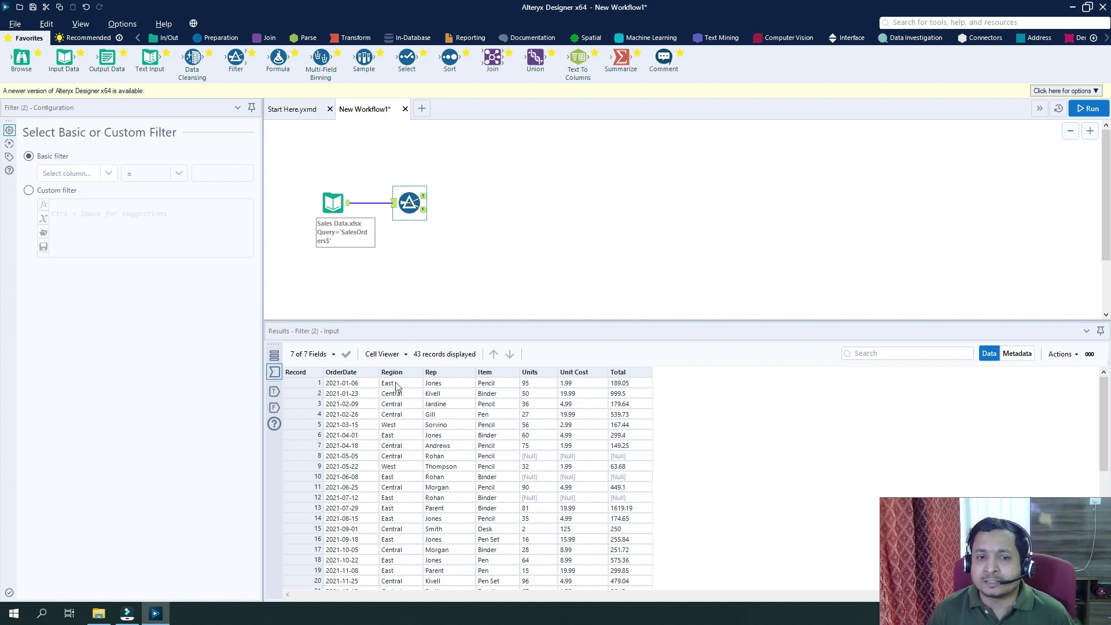
pyautogui.moveTo(392, 372)
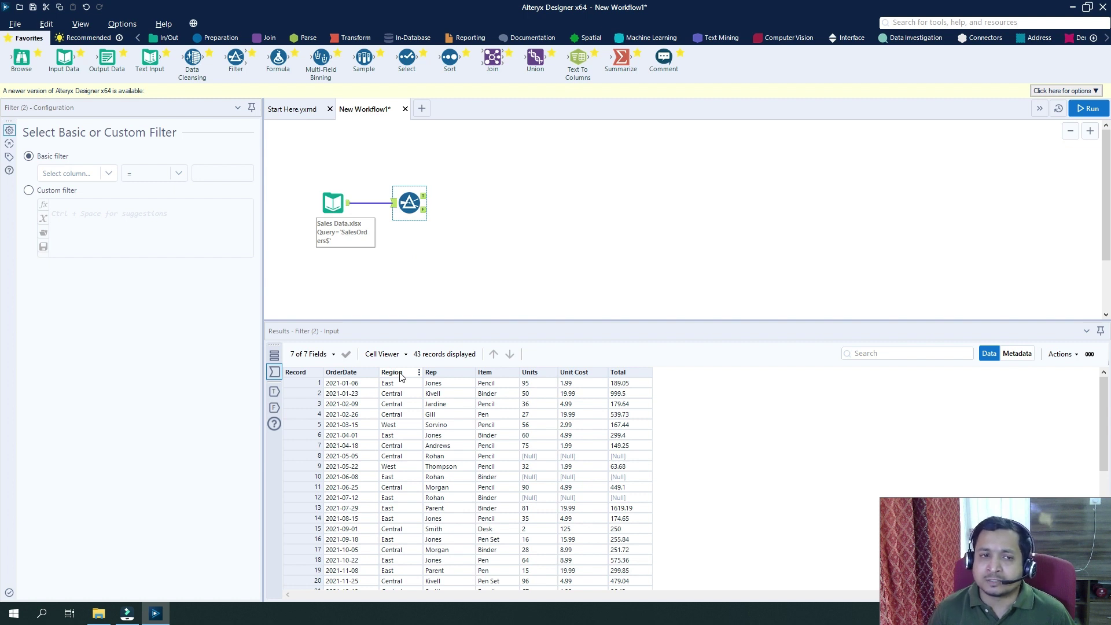
pyautogui.click(107, 174)
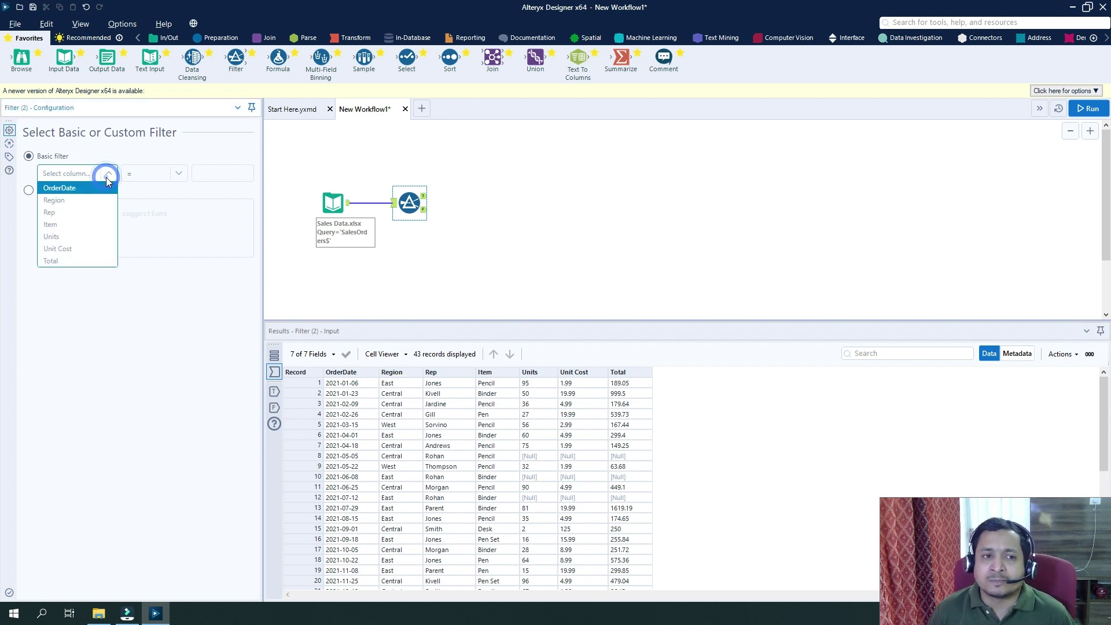
pyautogui.click(87, 203)
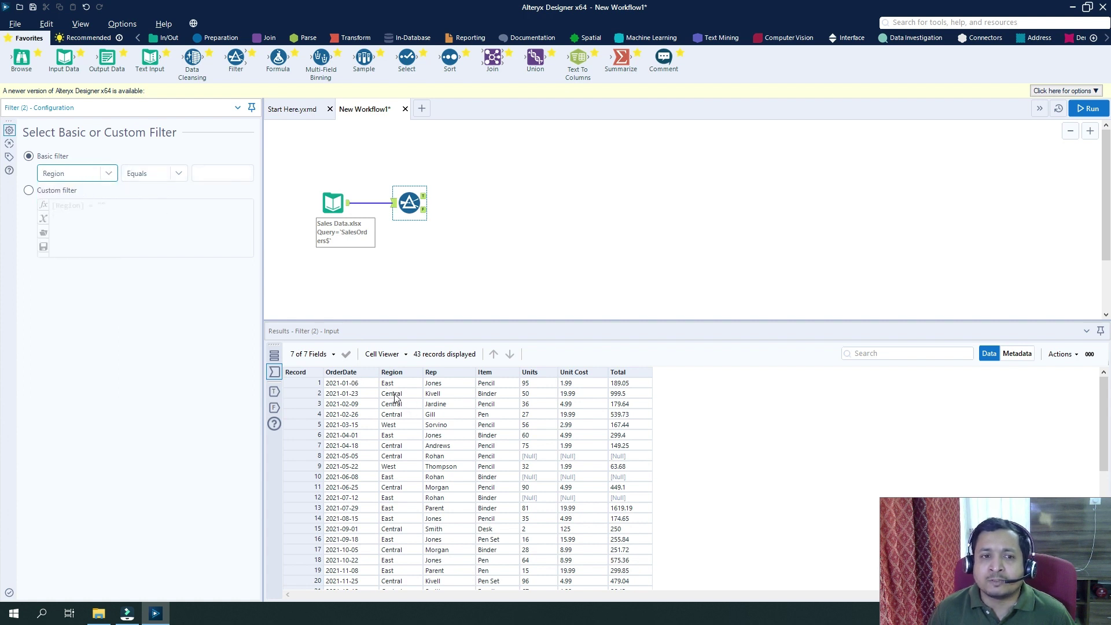
pyautogui.click(178, 171)
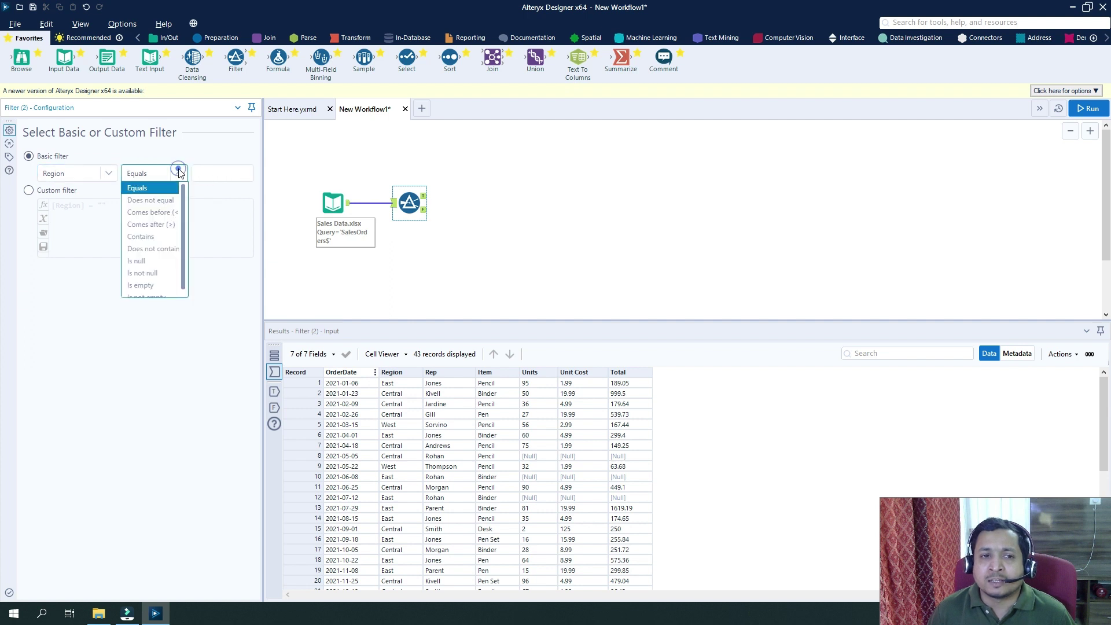
pyautogui.click(159, 187)
pyautogui.click(221, 172)
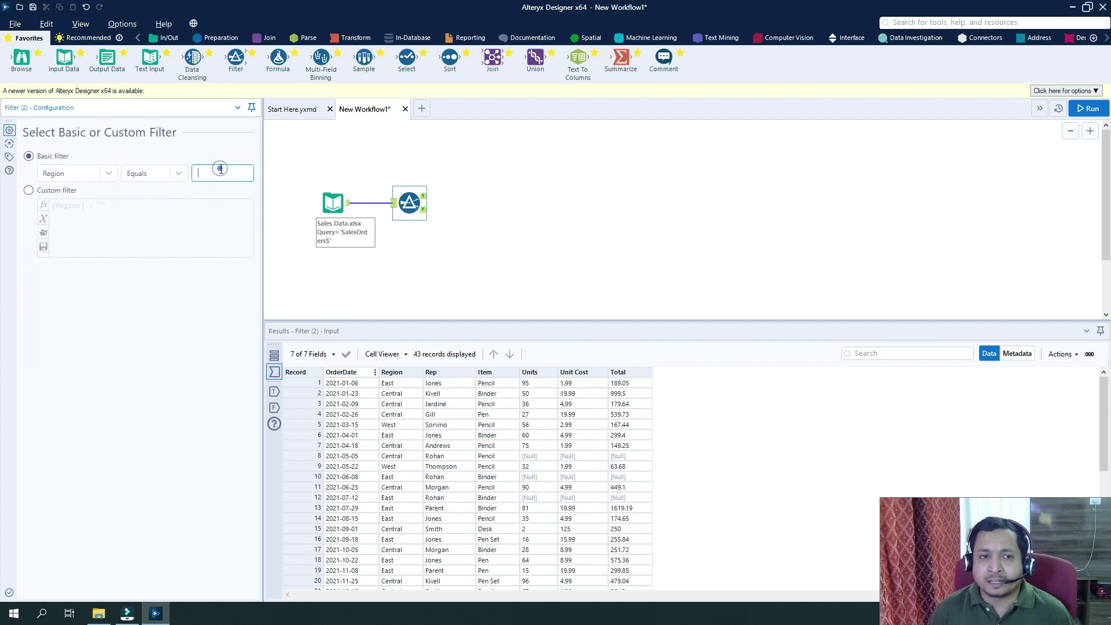
pyautogui.write('Central')
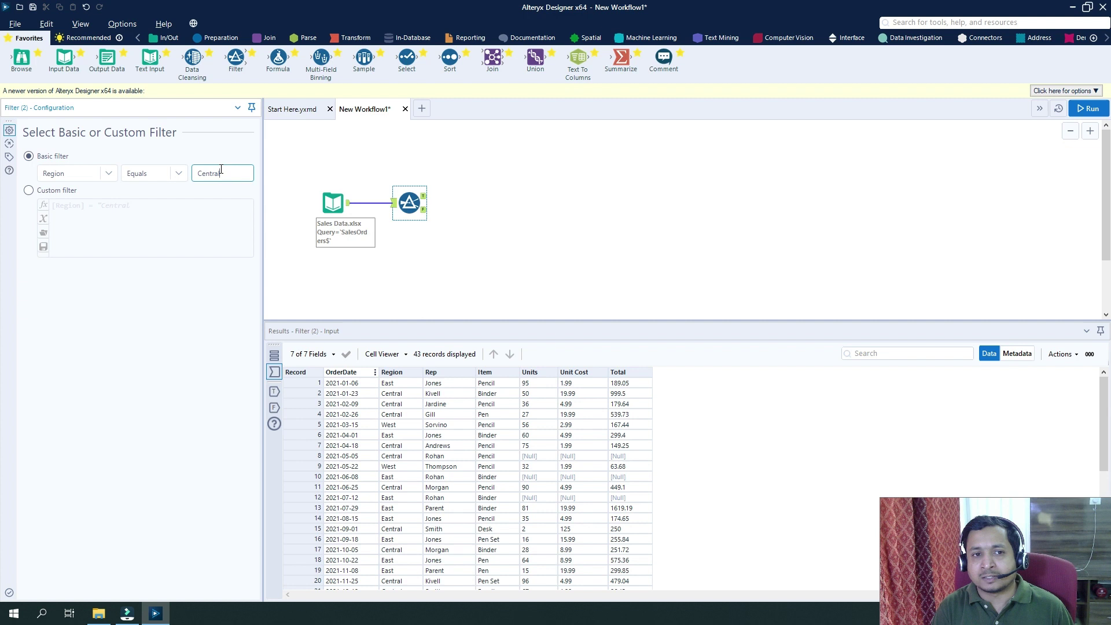
# Run the workflow, review the Filter's True and False outputs, then reselect Input Data.
pyautogui.click(1090, 108)
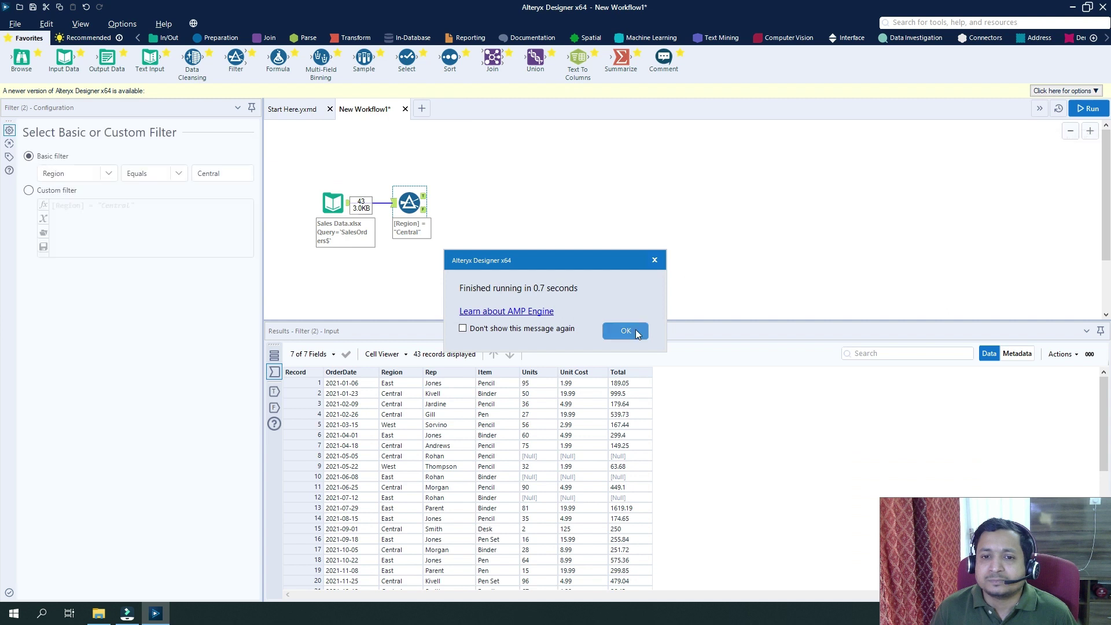
pyautogui.click(634, 329)
pyautogui.click(425, 197)
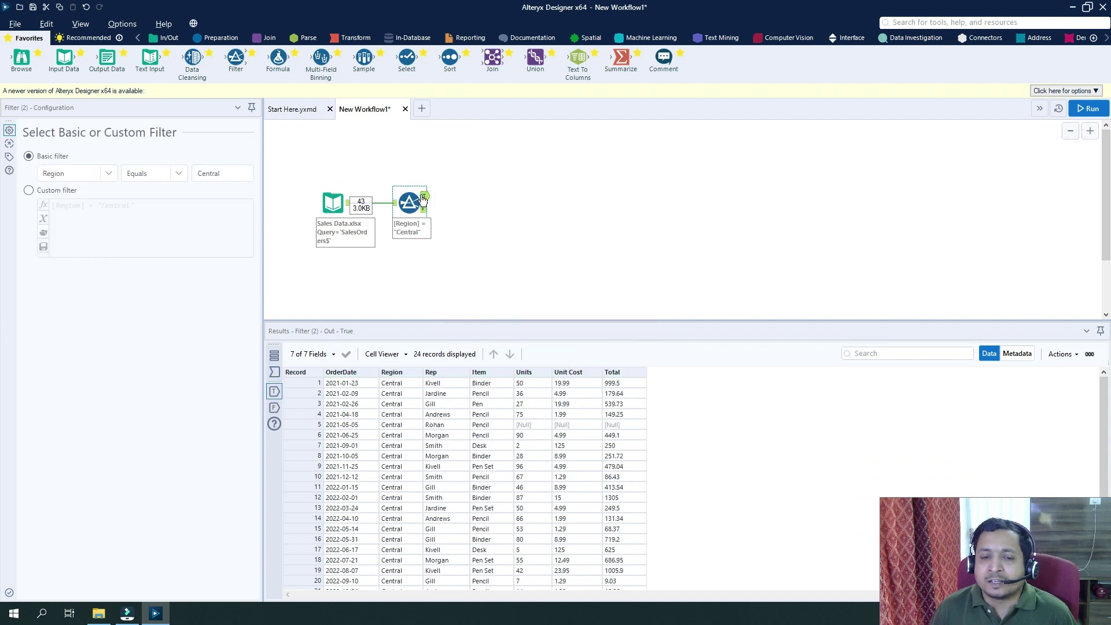
pyautogui.scroll(-2, 392, 408)
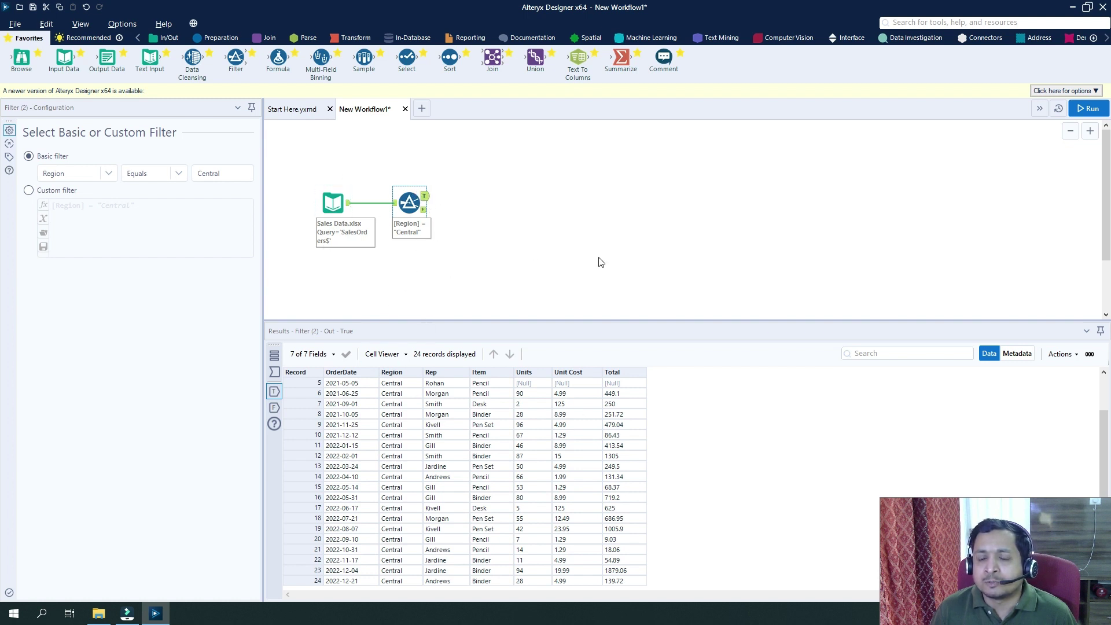
pyautogui.moveTo(410, 203)
pyautogui.click(424, 210)
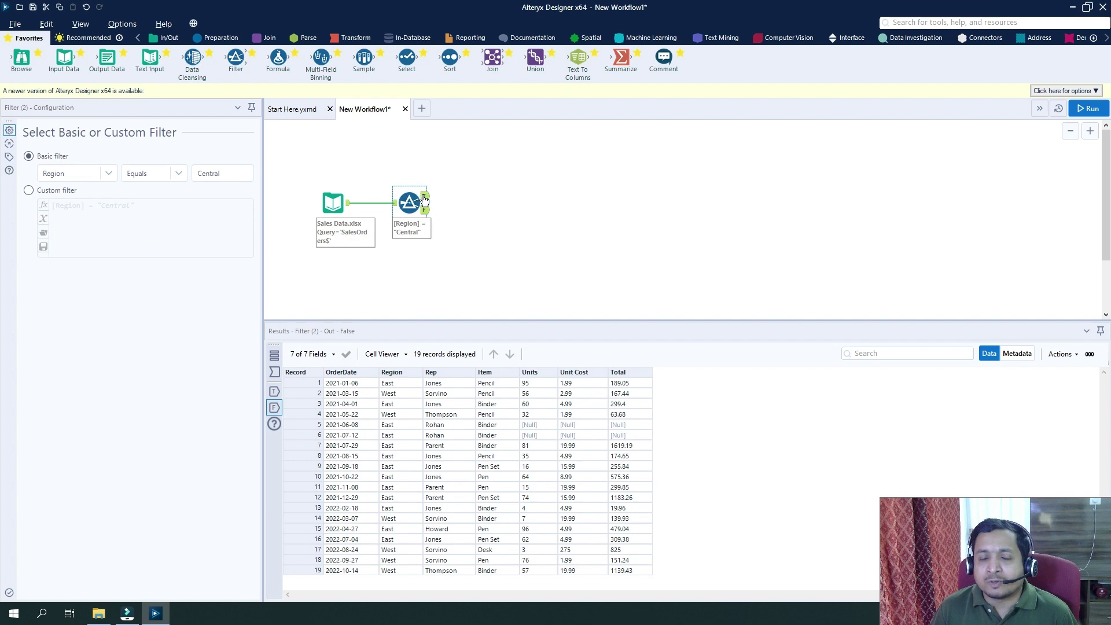
pyautogui.click(348, 208)
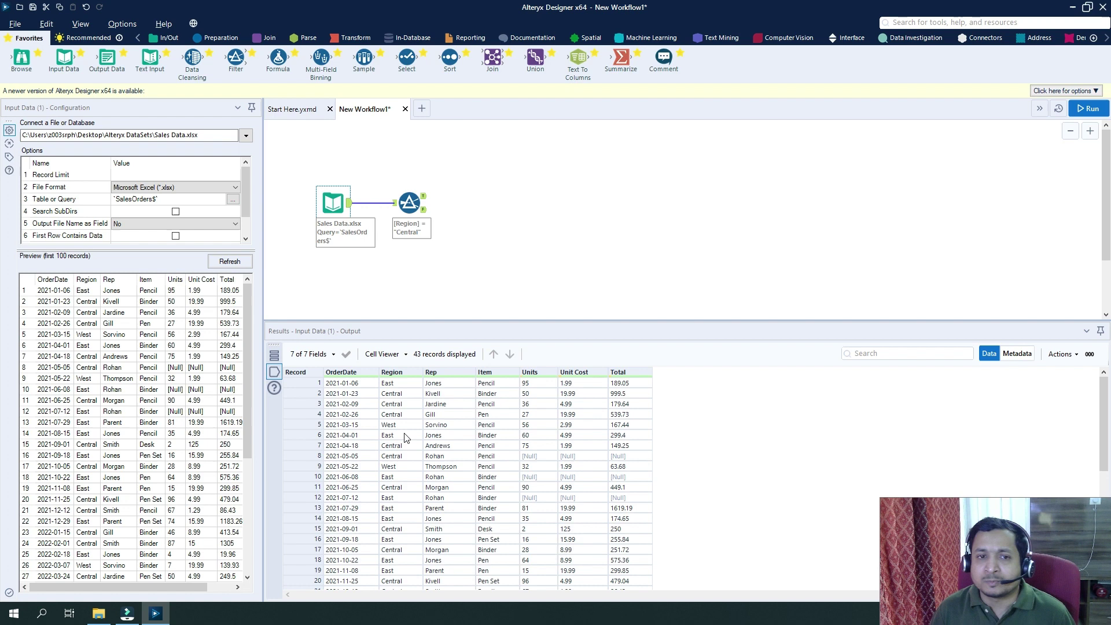
# Switch the Filter to a custom expression and check record 2's Region in the input.
pyautogui.click(412, 209)
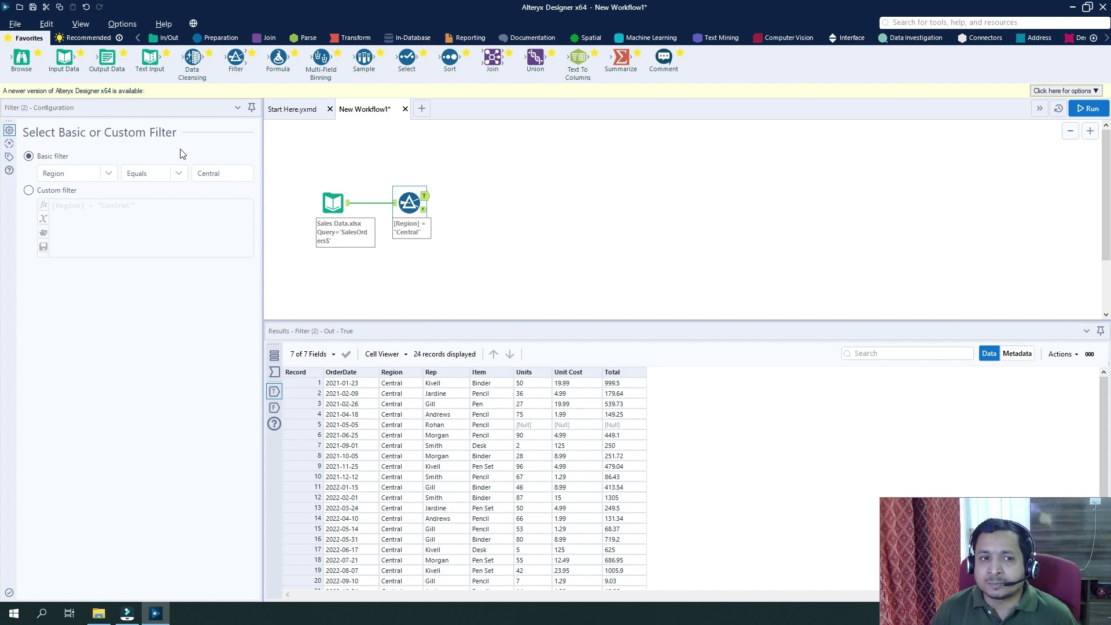
pyautogui.click(29, 192)
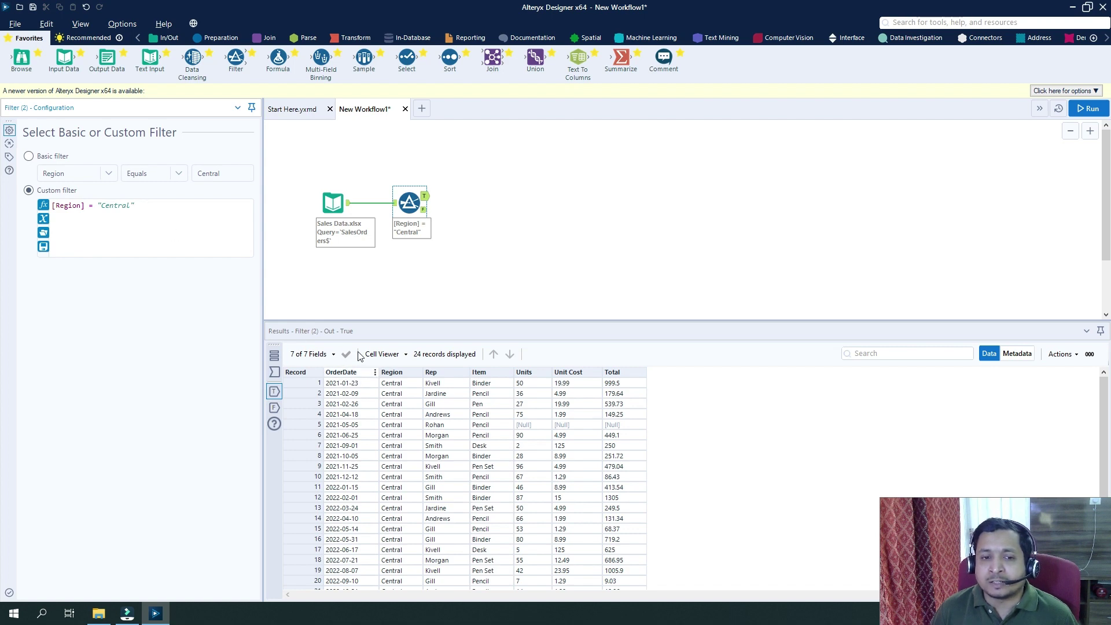
pyautogui.click(337, 203)
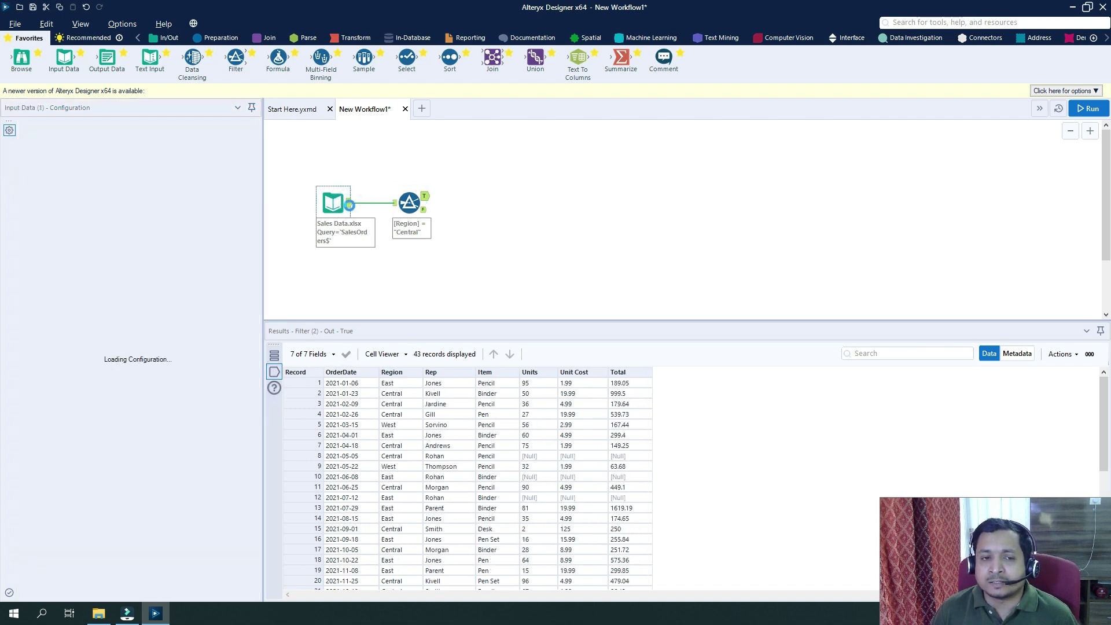
pyautogui.click(390, 394)
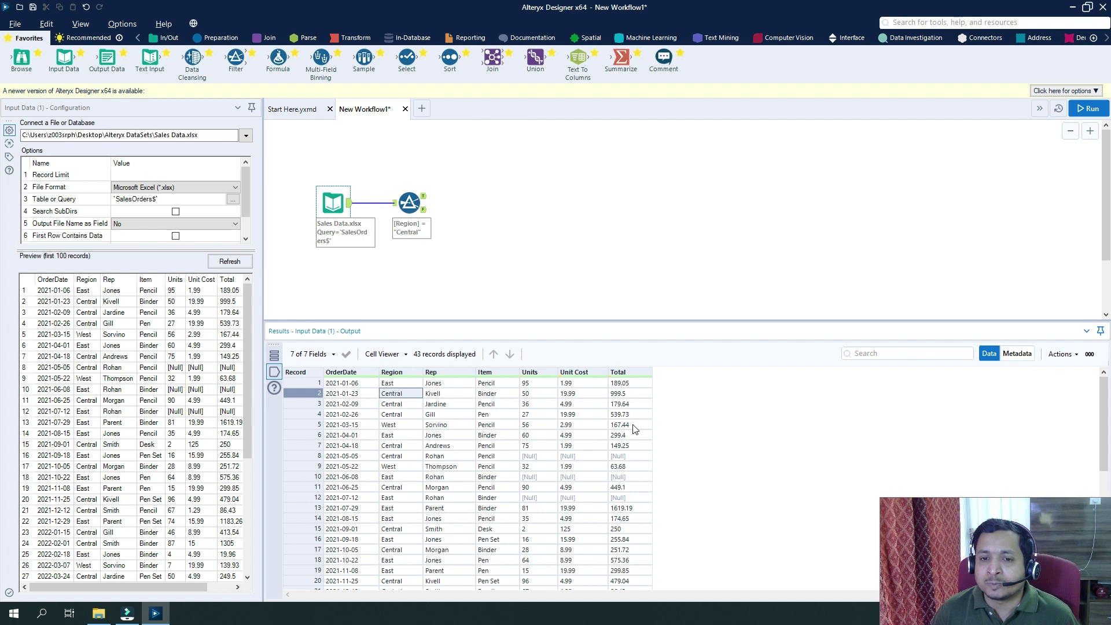
# Replace the filter with if [Total]>1000 then [Region]='Central' else [Region]='West' endif.
pyautogui.click(413, 204)
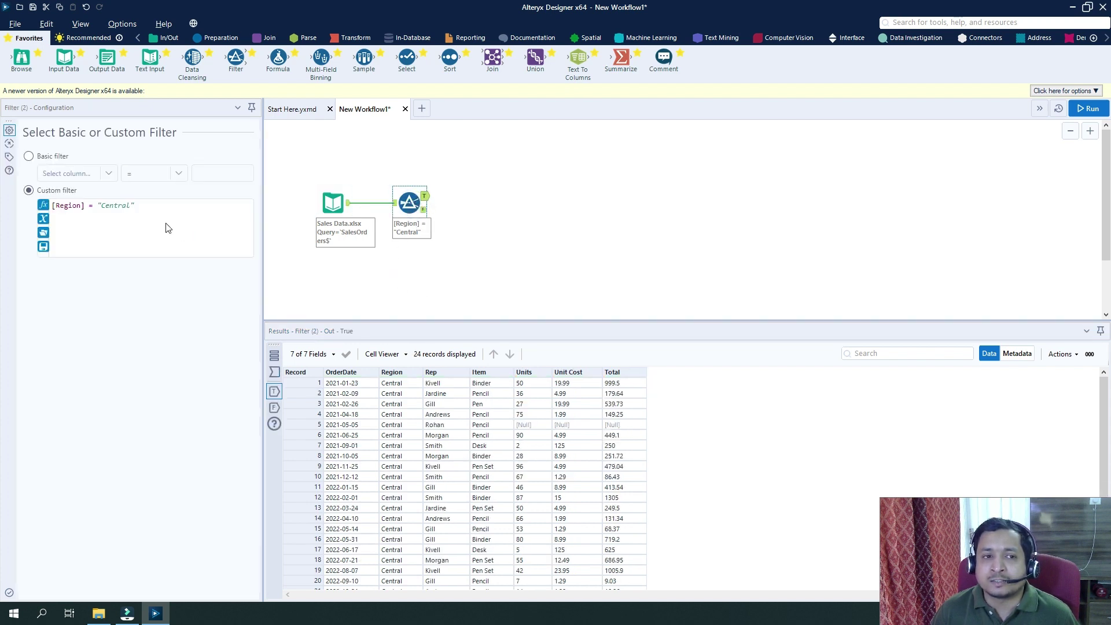
pyautogui.click(165, 205)
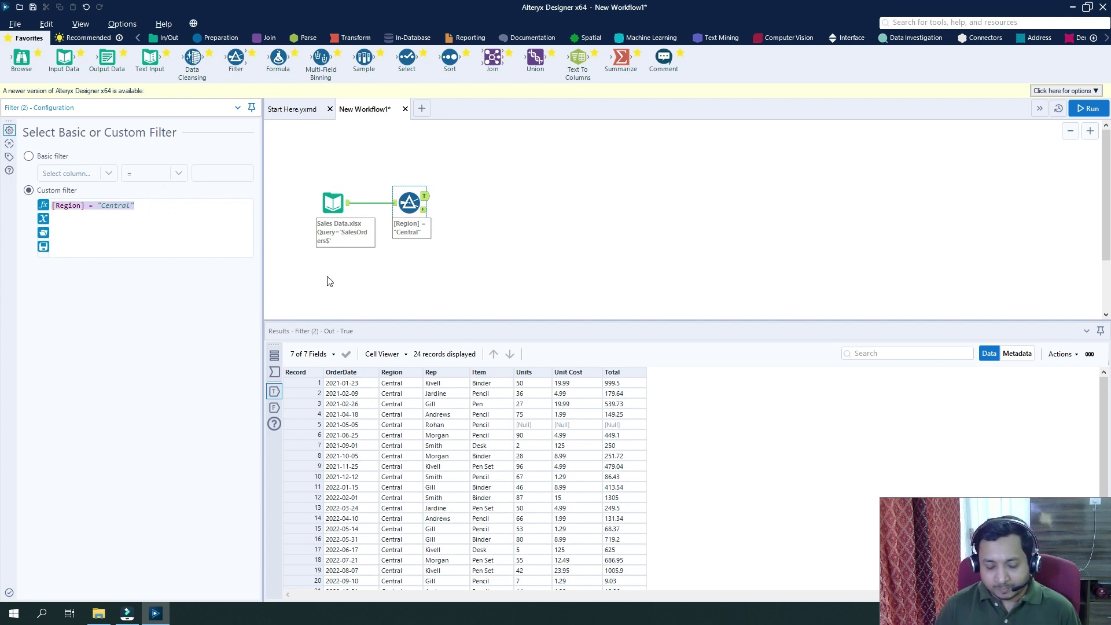
pyautogui.write('if ')
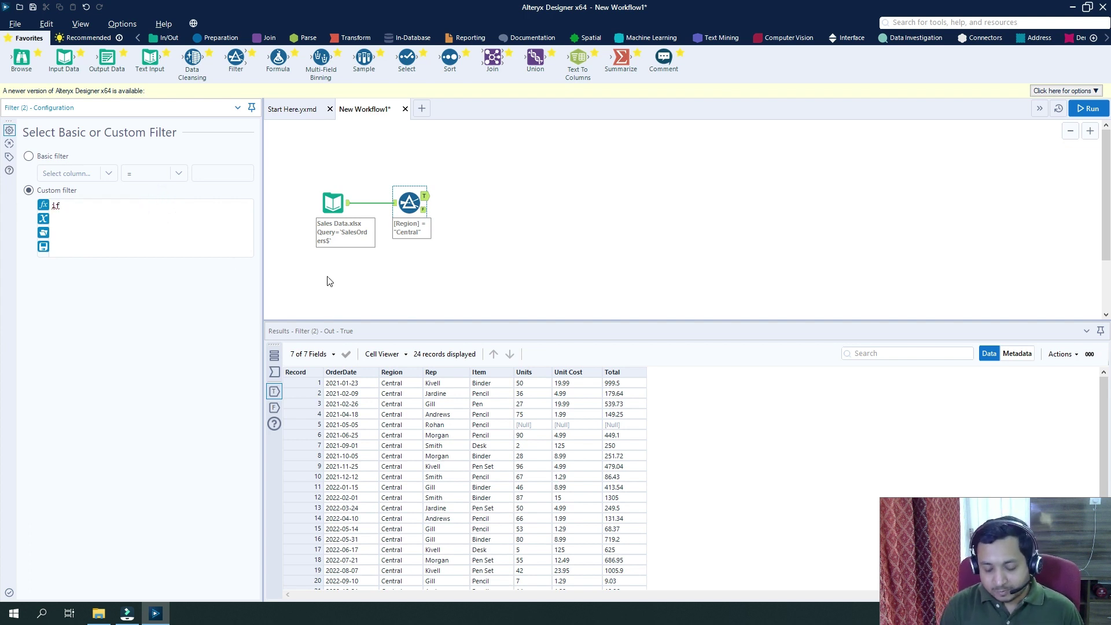
pyautogui.write('[')
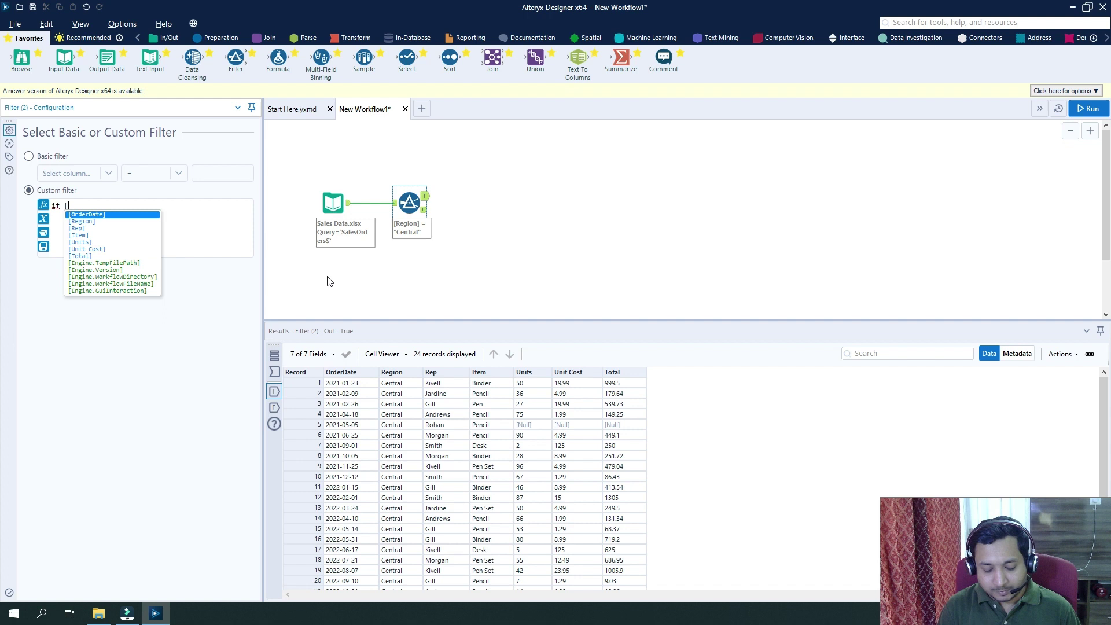
pyautogui.write('t')
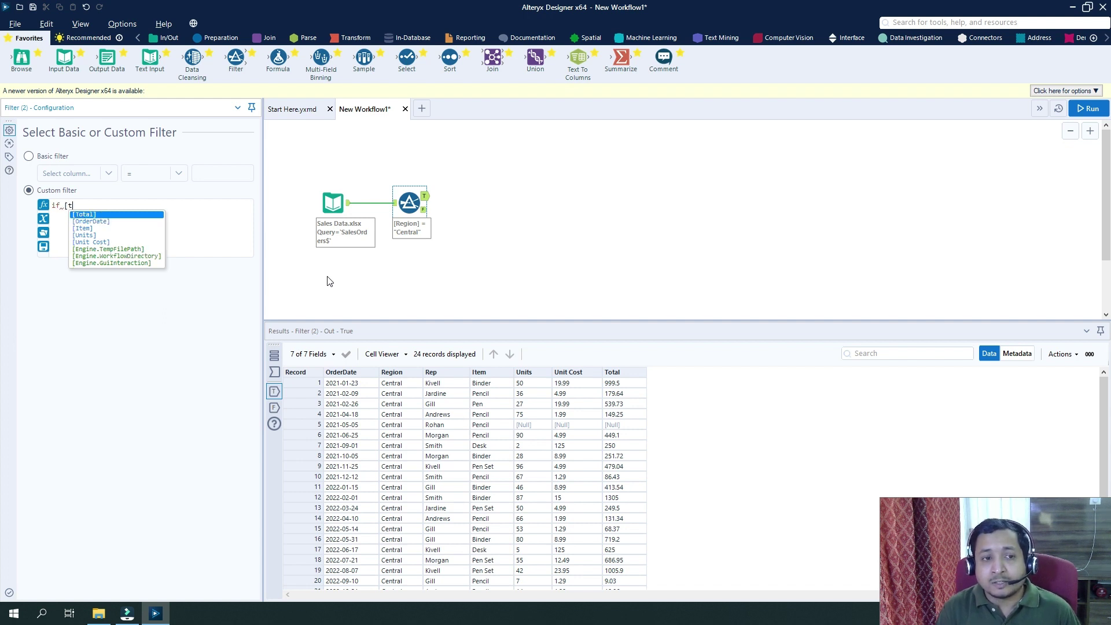
pyautogui.write('Total')
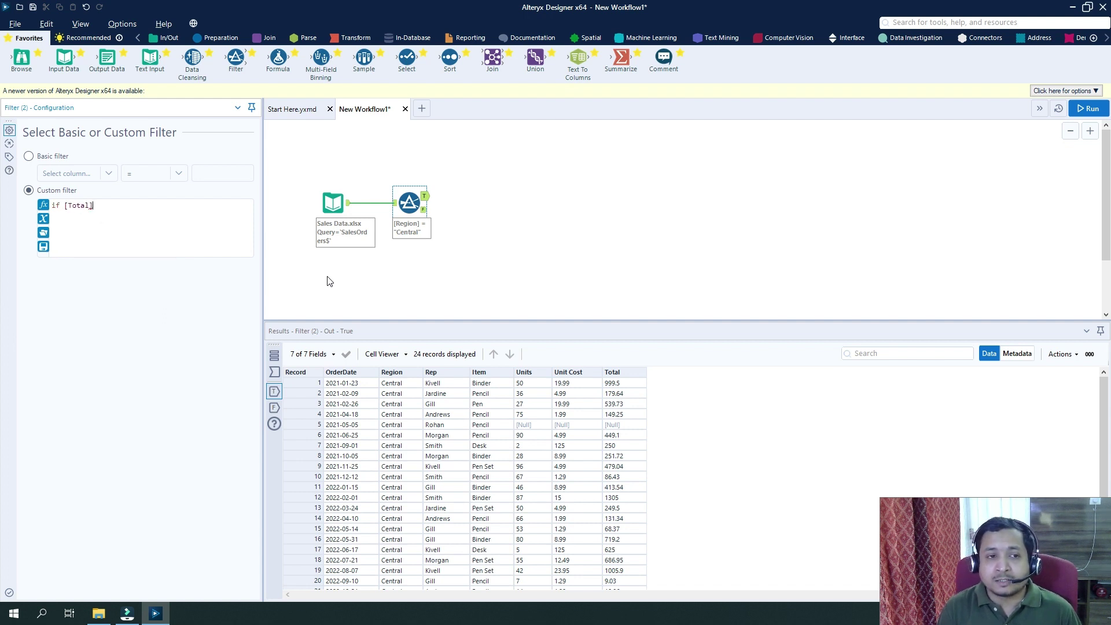
pyautogui.press('Return')
pyautogui.write('100')
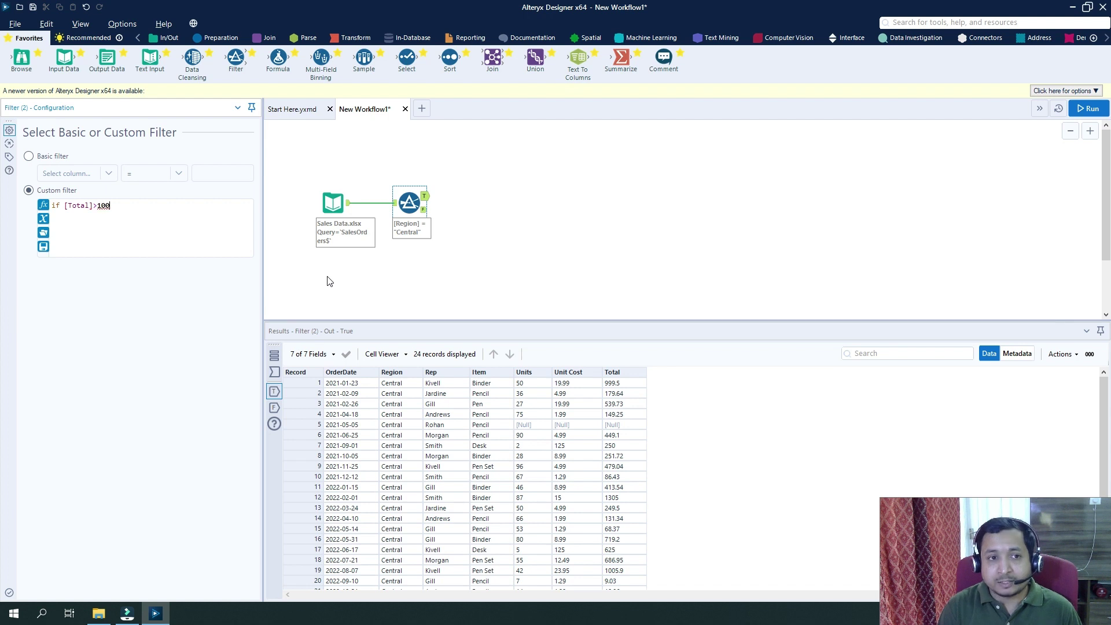
pyautogui.write('0 t')
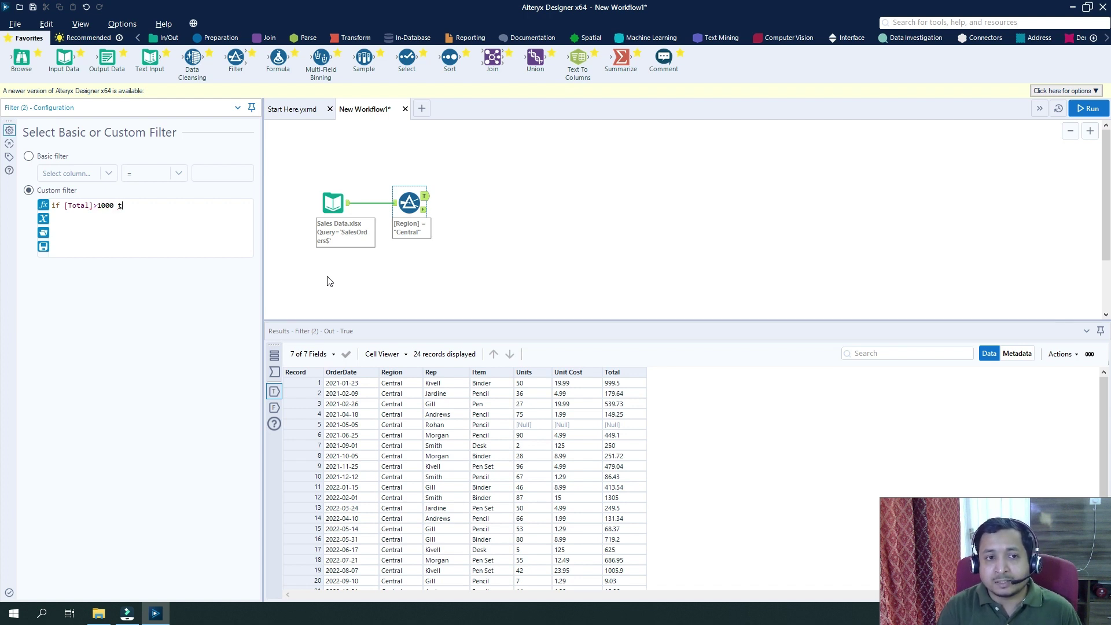
pyautogui.write('hen [')
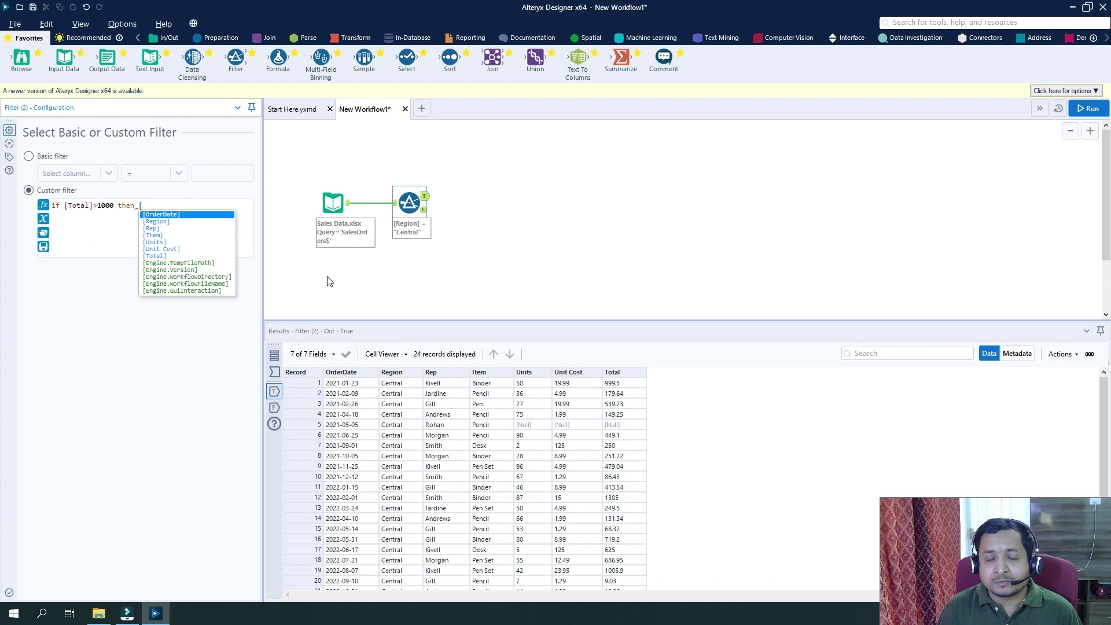
pyautogui.write('r')
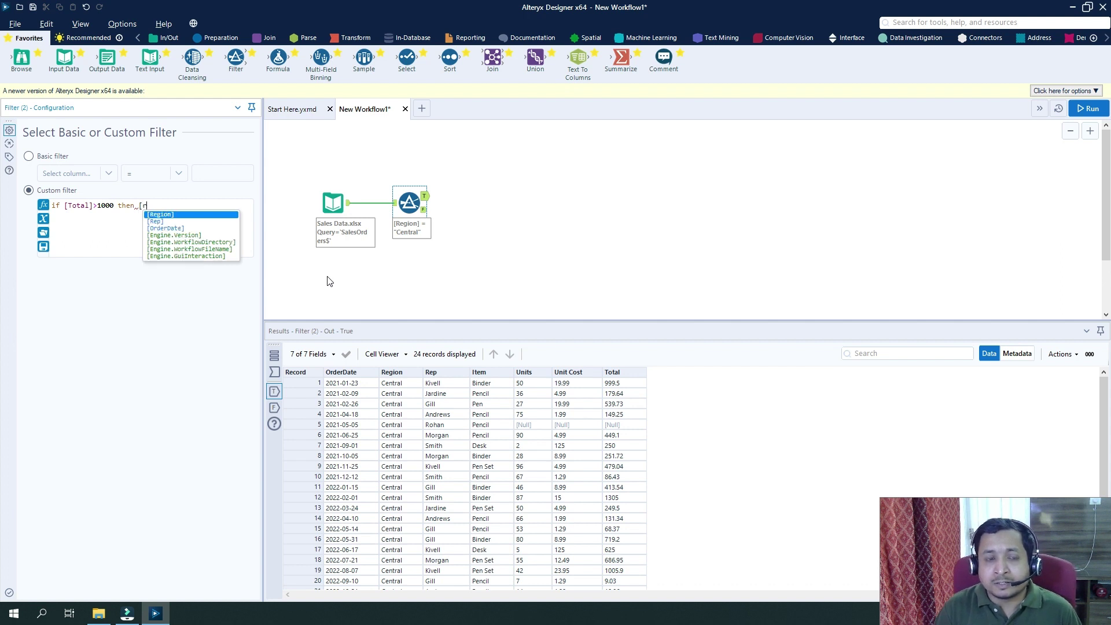
pyautogui.write('e')
pyautogui.press('Return')
pyautogui.write('=')
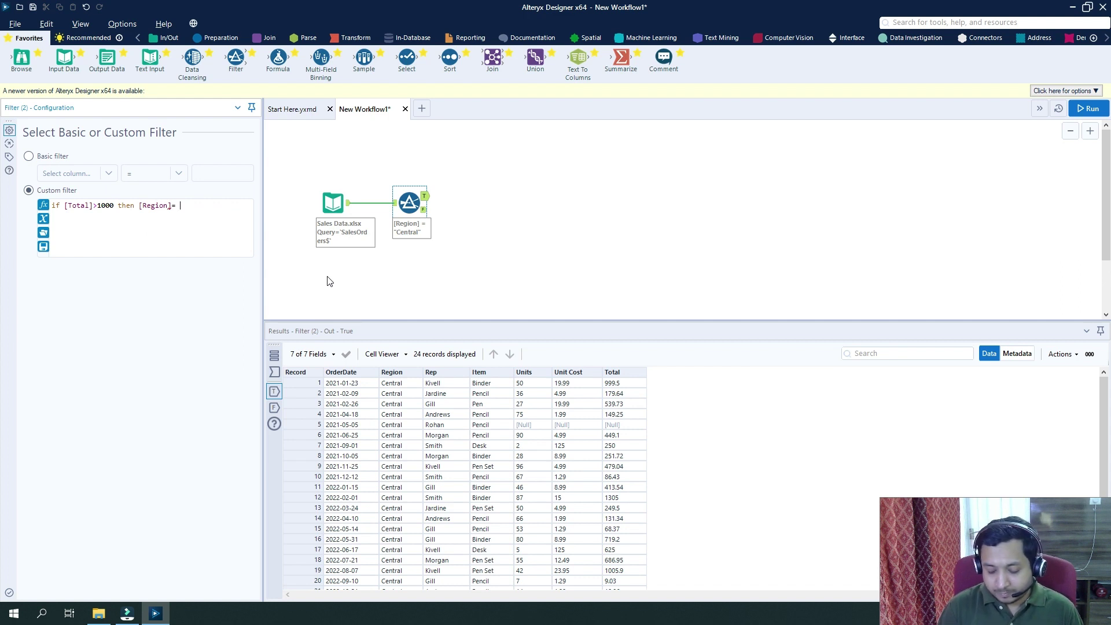
pyautogui.write("'Central")
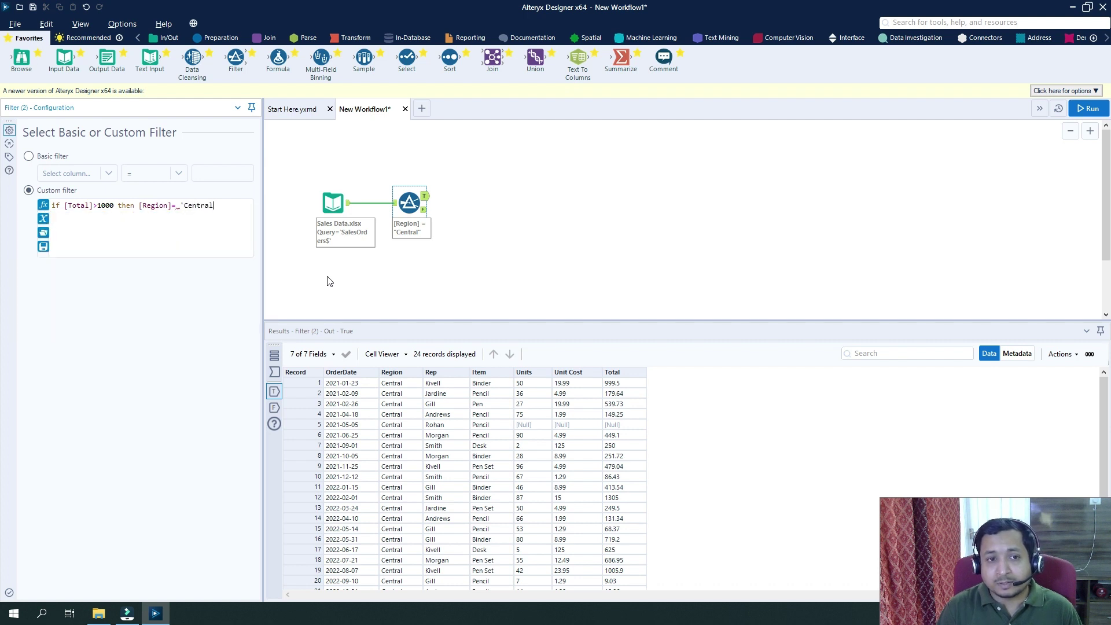
pyautogui.write("'")
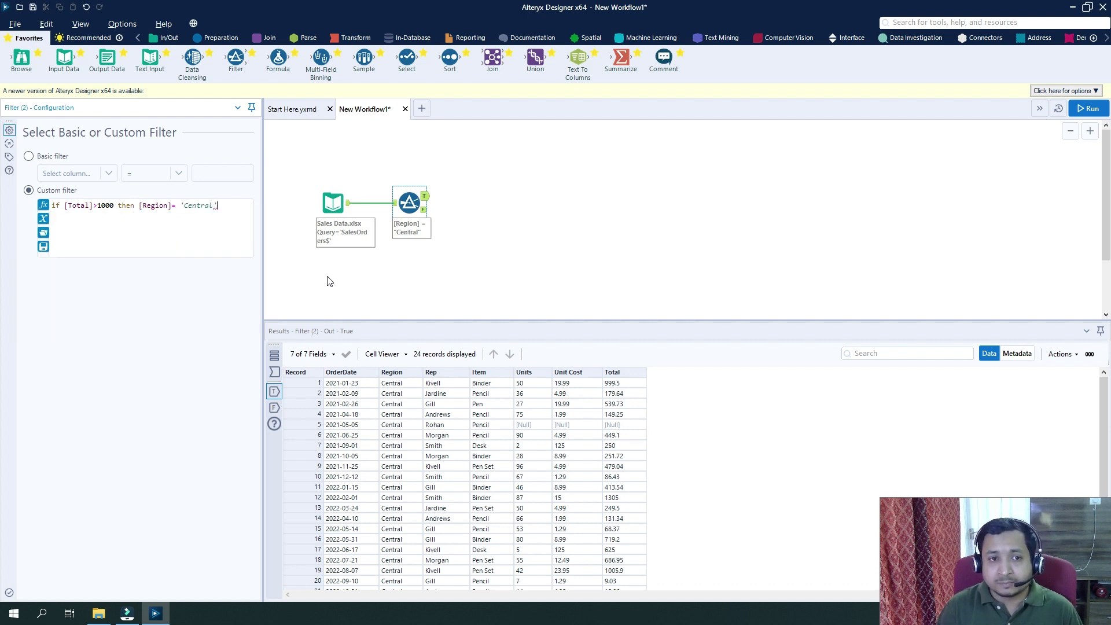
pyautogui.write(' else')
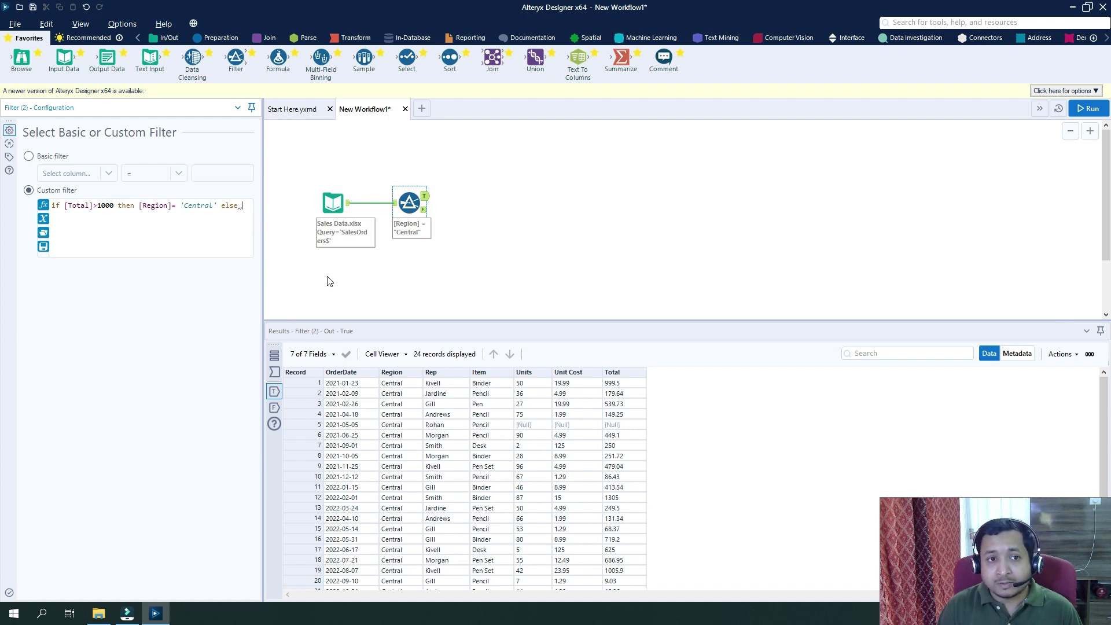
pyautogui.write(' [reg')
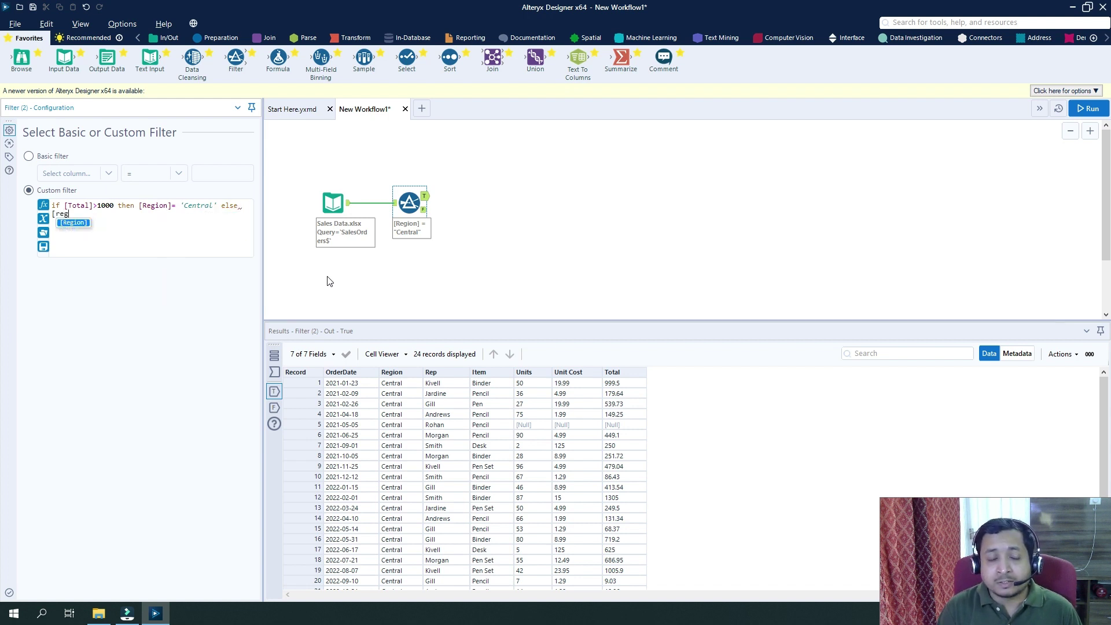
pyautogui.press('Return')
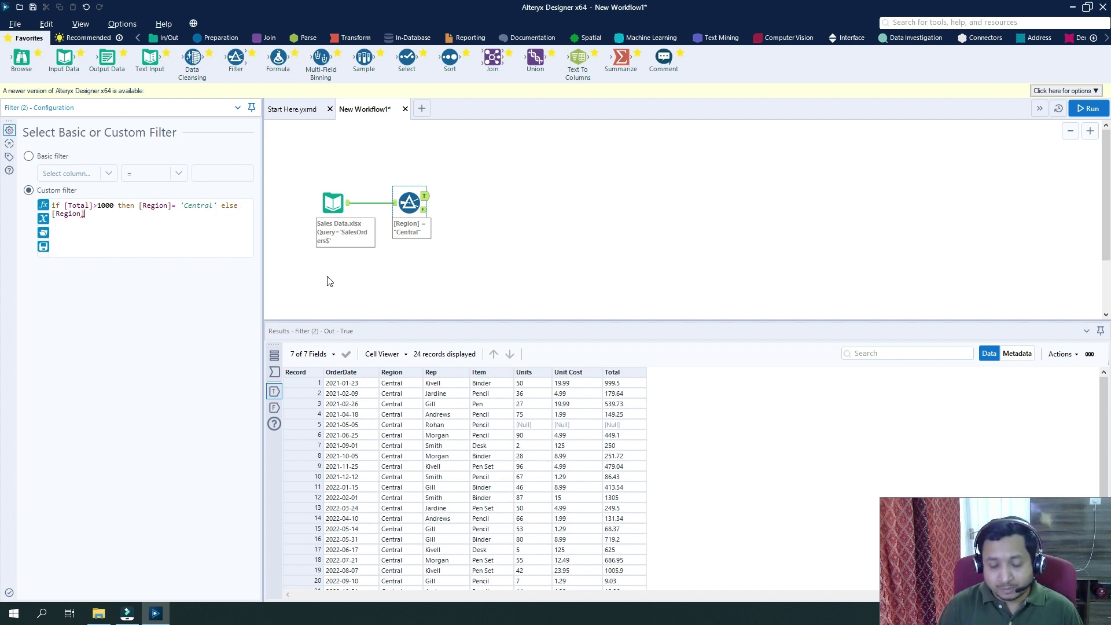
pyautogui.write("='W")
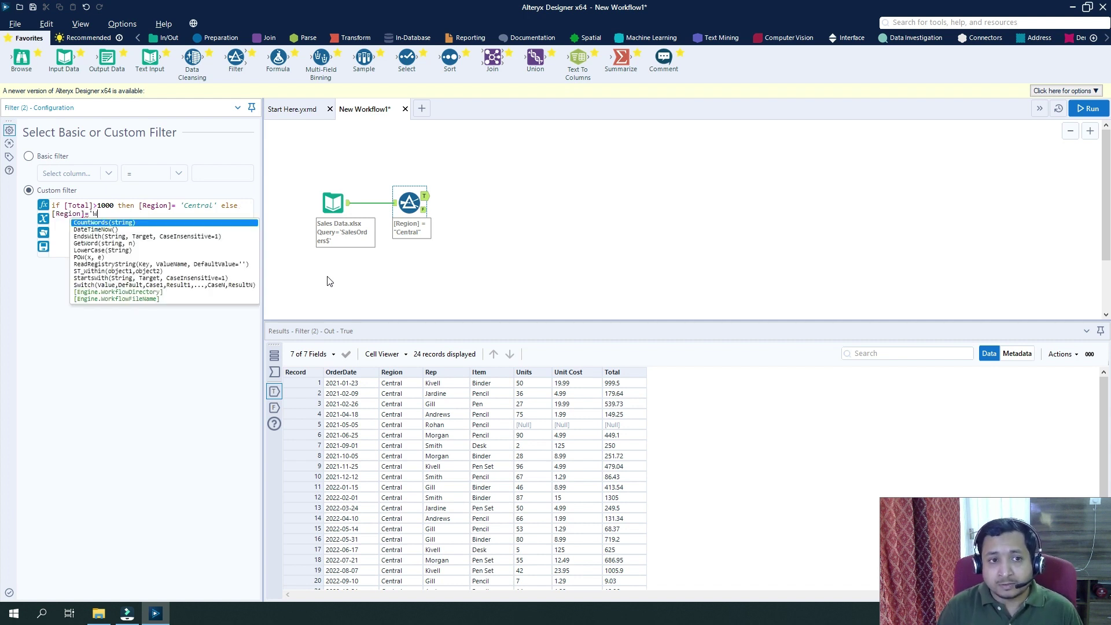
pyautogui.write("est'")
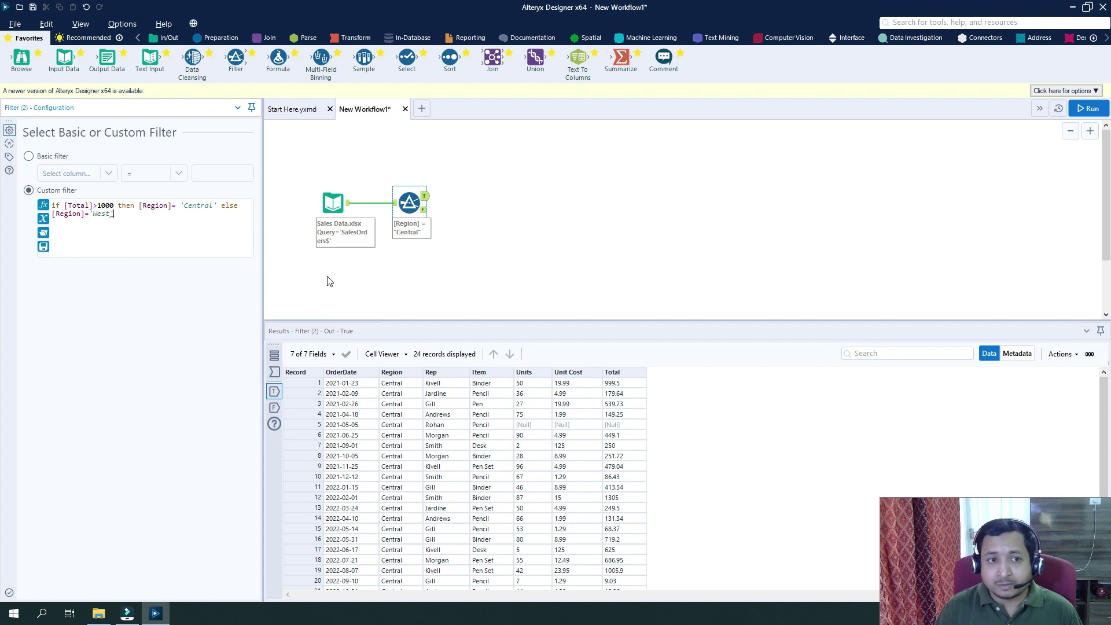
pyautogui.write(' endif')
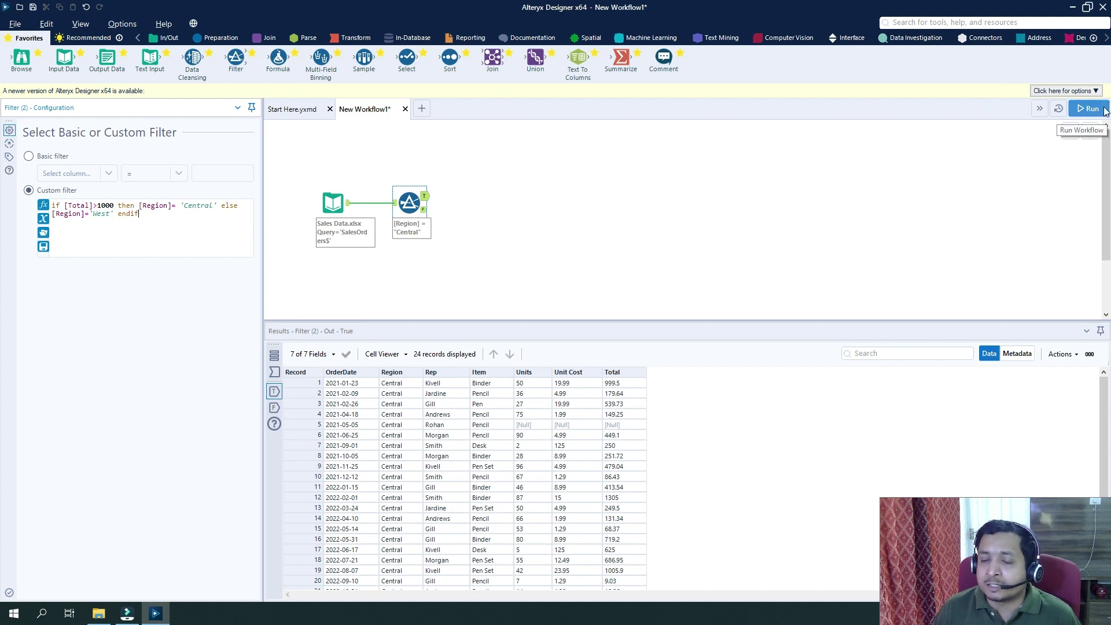
# Run the workflow and show the Filter's True output of 8 records.
pyautogui.click(1091, 108)
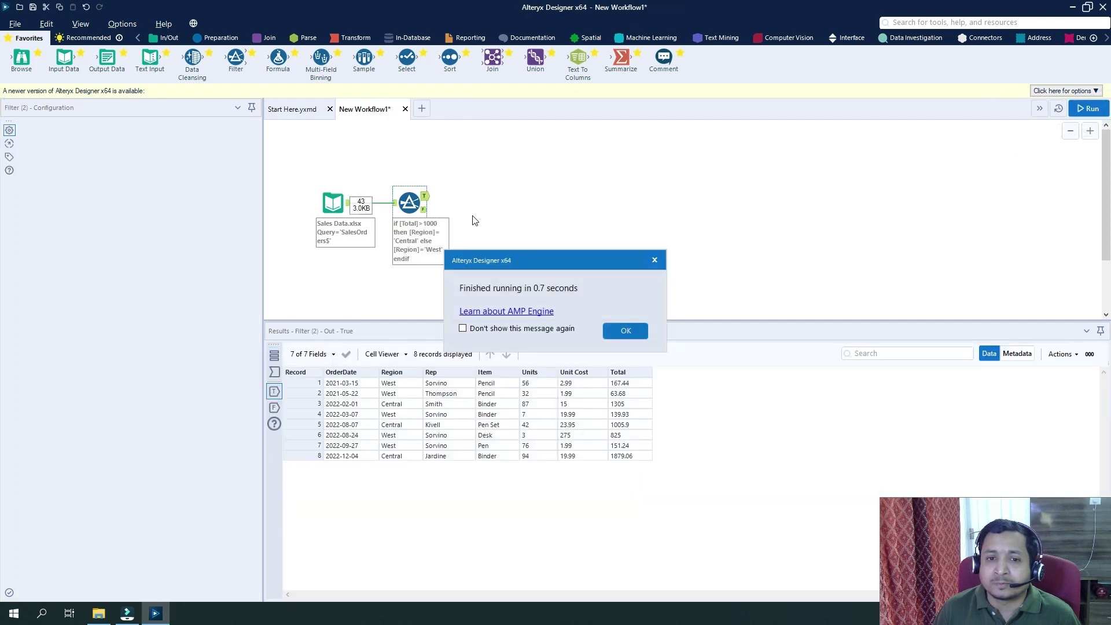
pyautogui.click(629, 333)
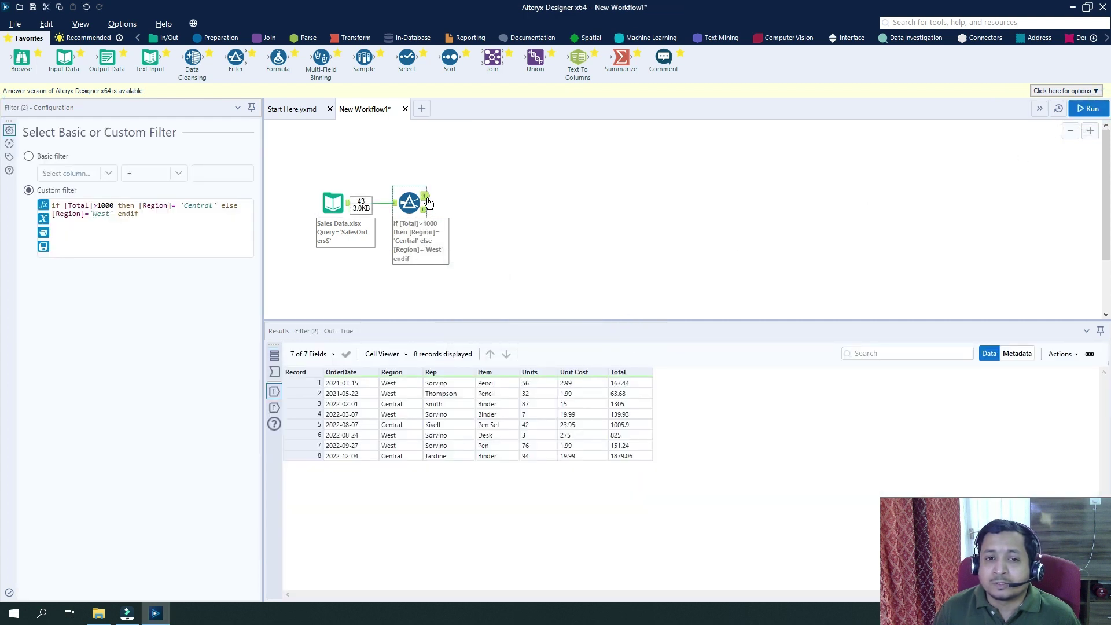
pyautogui.click(457, 261)
pyautogui.click(408, 203)
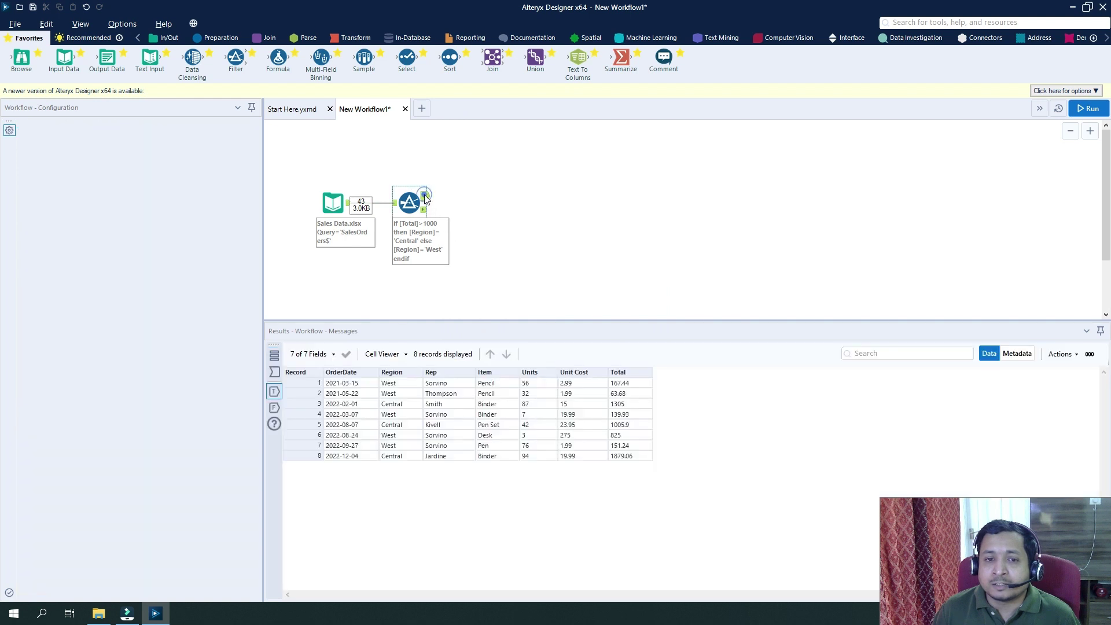
# Check the Region and Total values of records 3, 5 and 8 (1305, 1005.9, 1879.06).
pyautogui.click(388, 384)
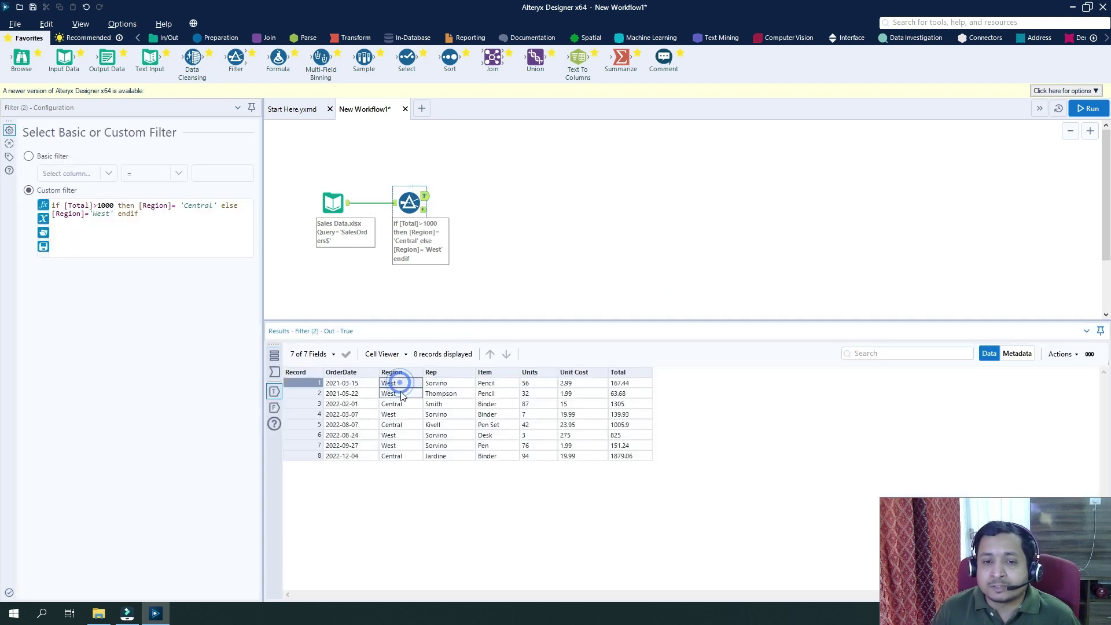
pyautogui.moveTo(634, 384); pyautogui.dragTo(630, 407)
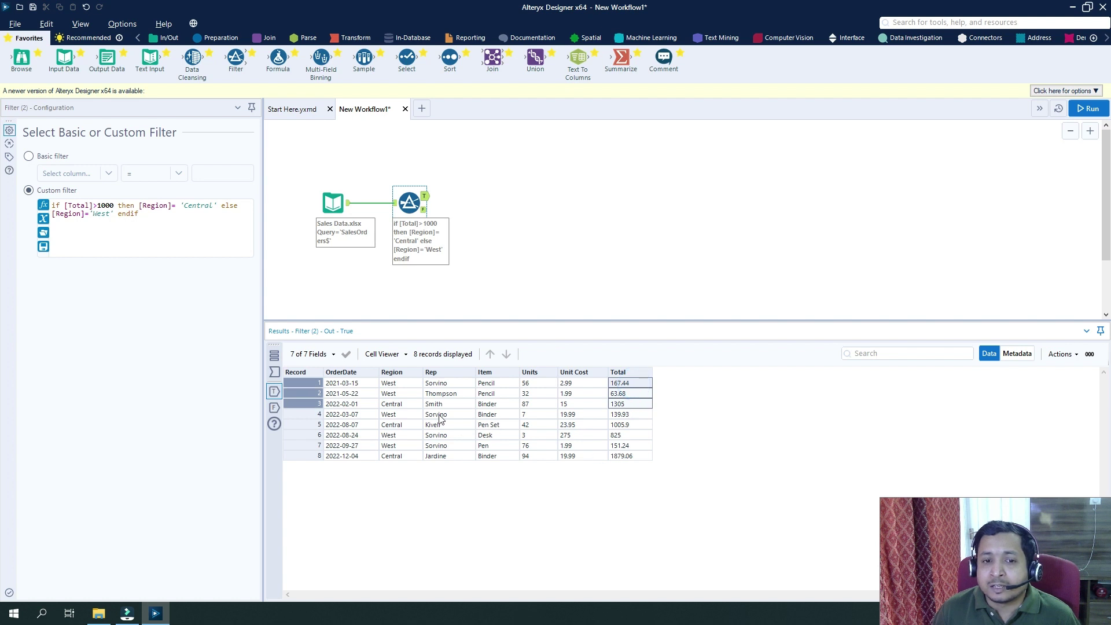
pyautogui.click(393, 406)
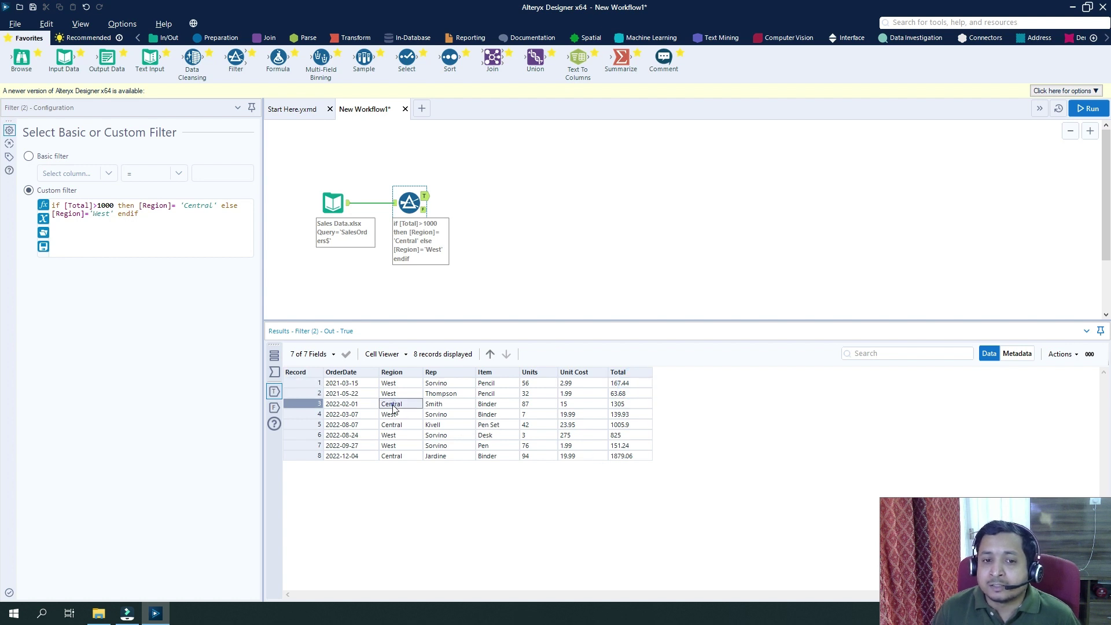
pyautogui.click(621, 406)
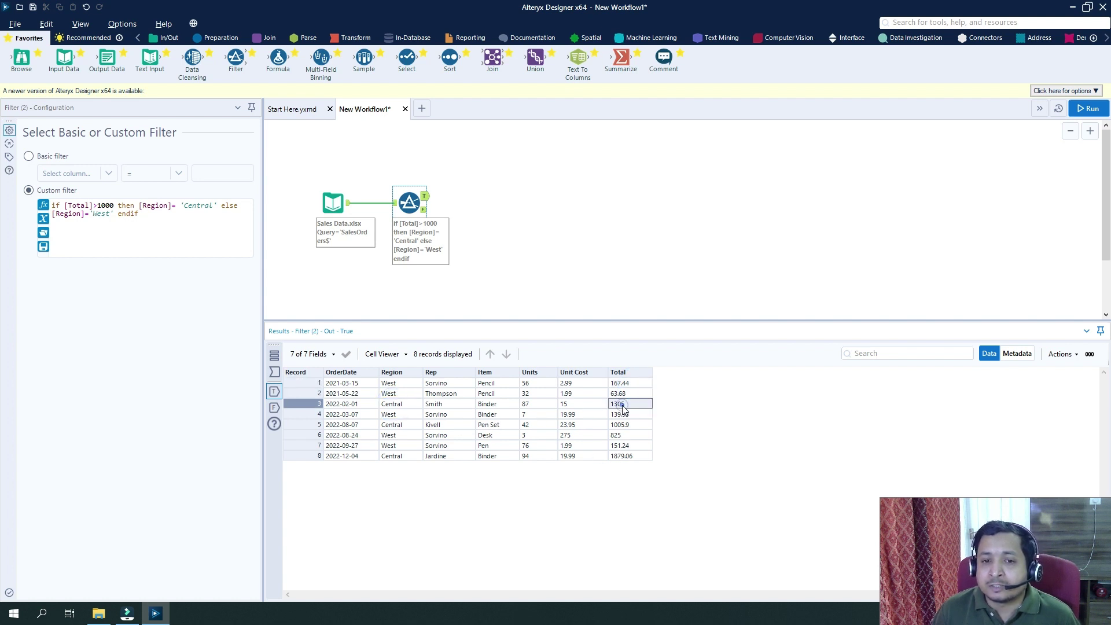
pyautogui.click(393, 425)
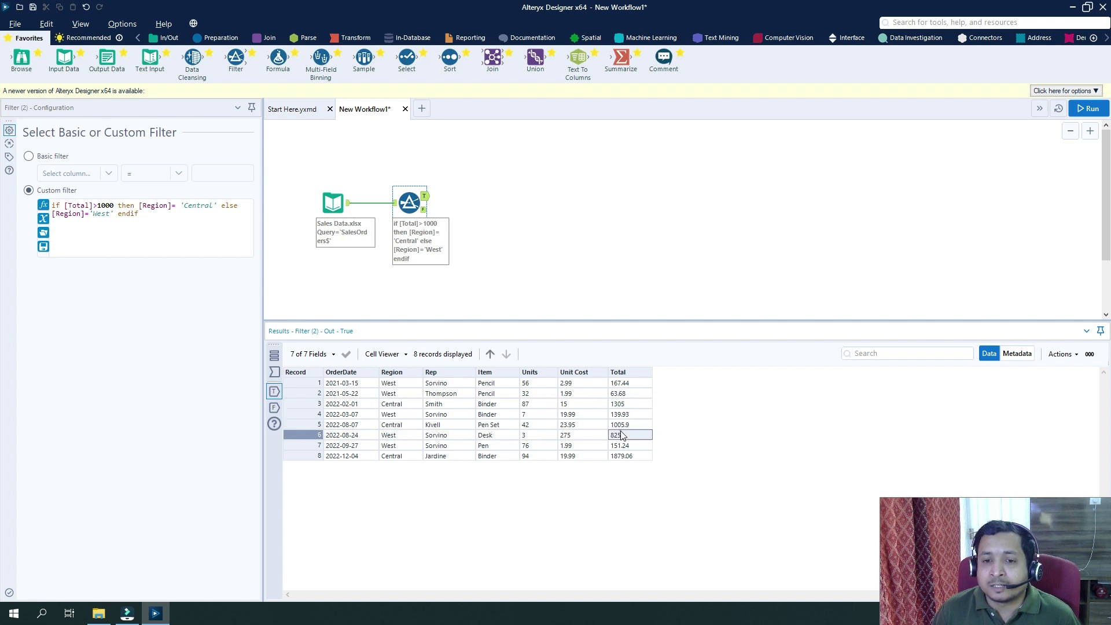
pyautogui.click(621, 425)
pyautogui.click(625, 456)
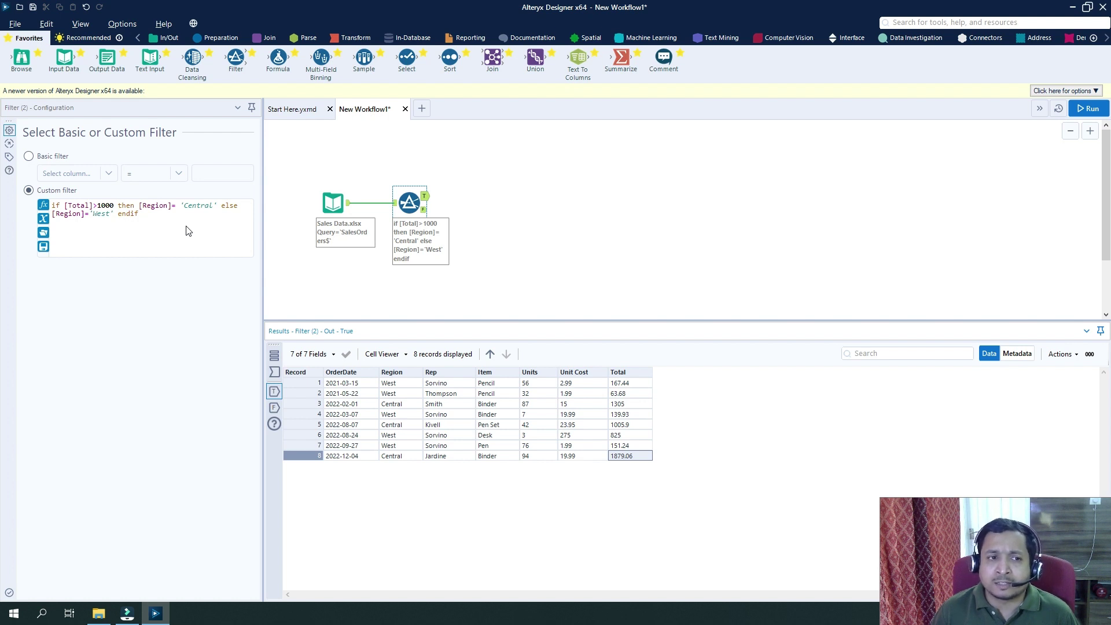
pyautogui.click(44, 206)
pyautogui.click(57, 222)
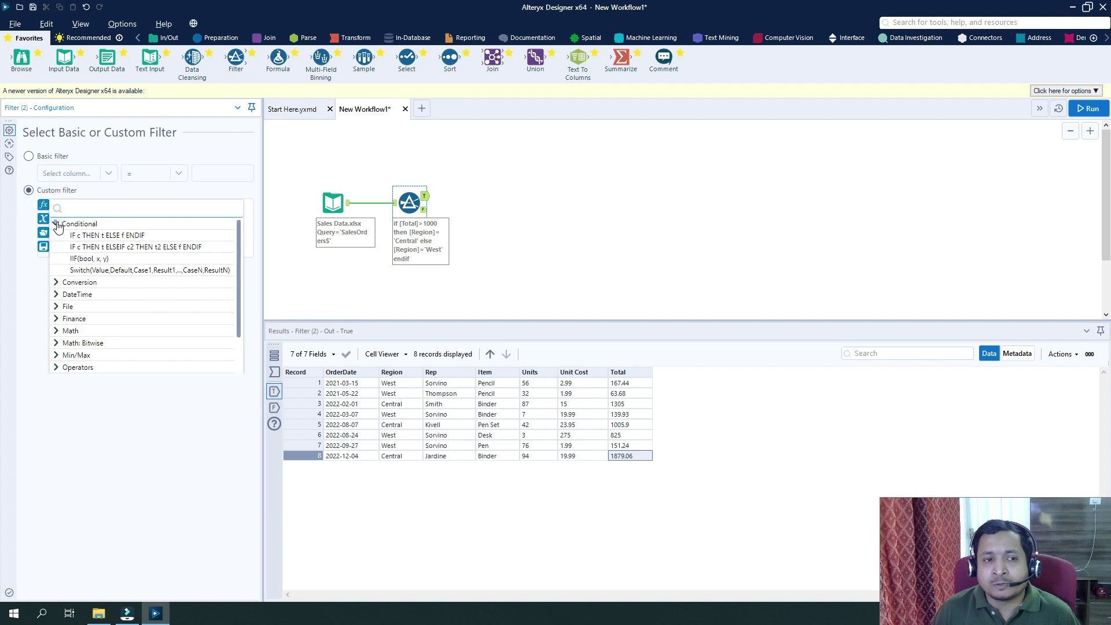
pyautogui.click(54, 280)
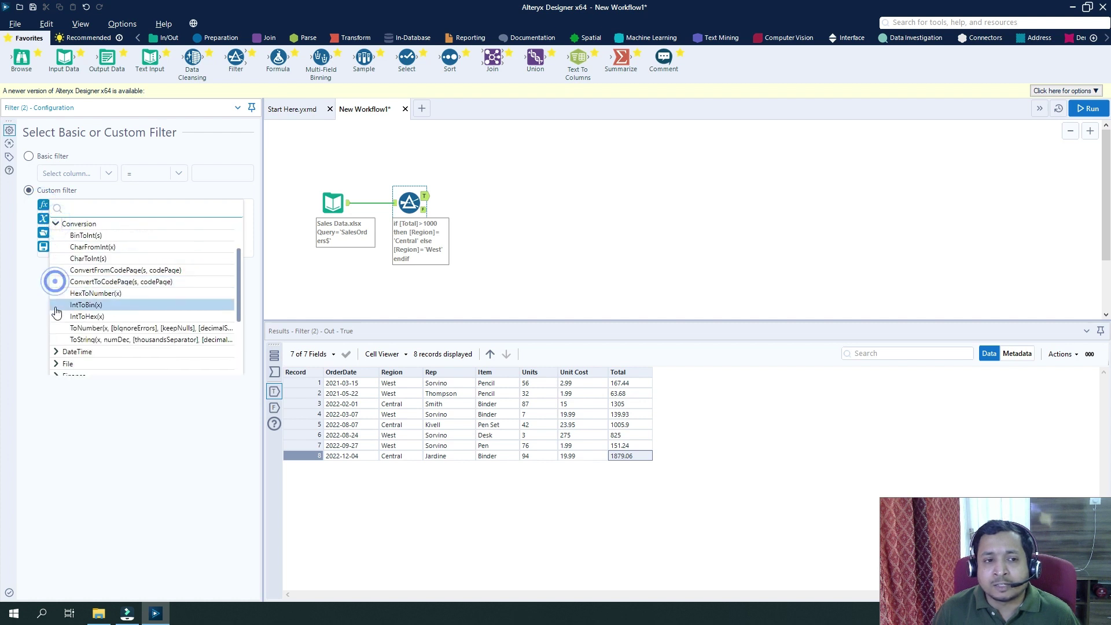
pyautogui.click(55, 351)
pyautogui.scroll(-5, 80, 314)
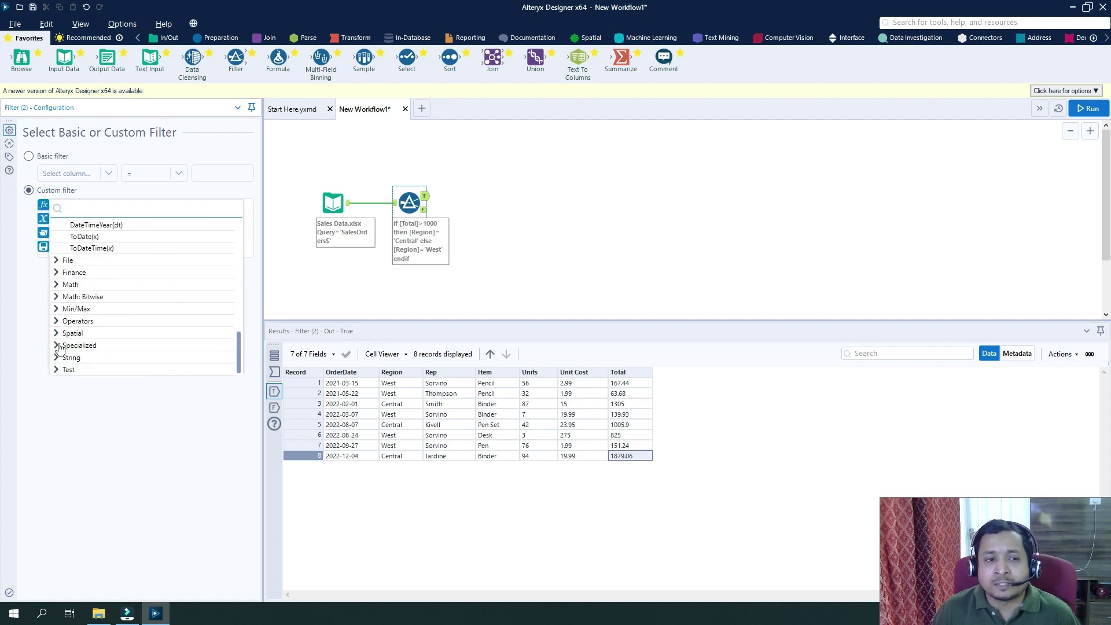
pyautogui.click(56, 371)
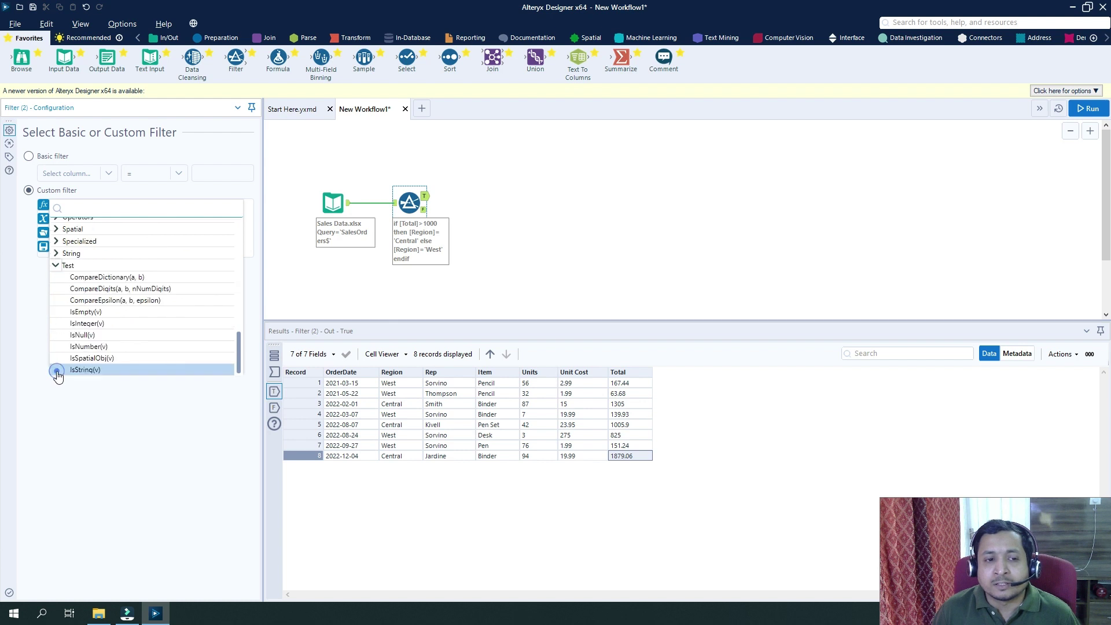
pyautogui.click(56, 252)
pyautogui.scroll(1, 79, 318)
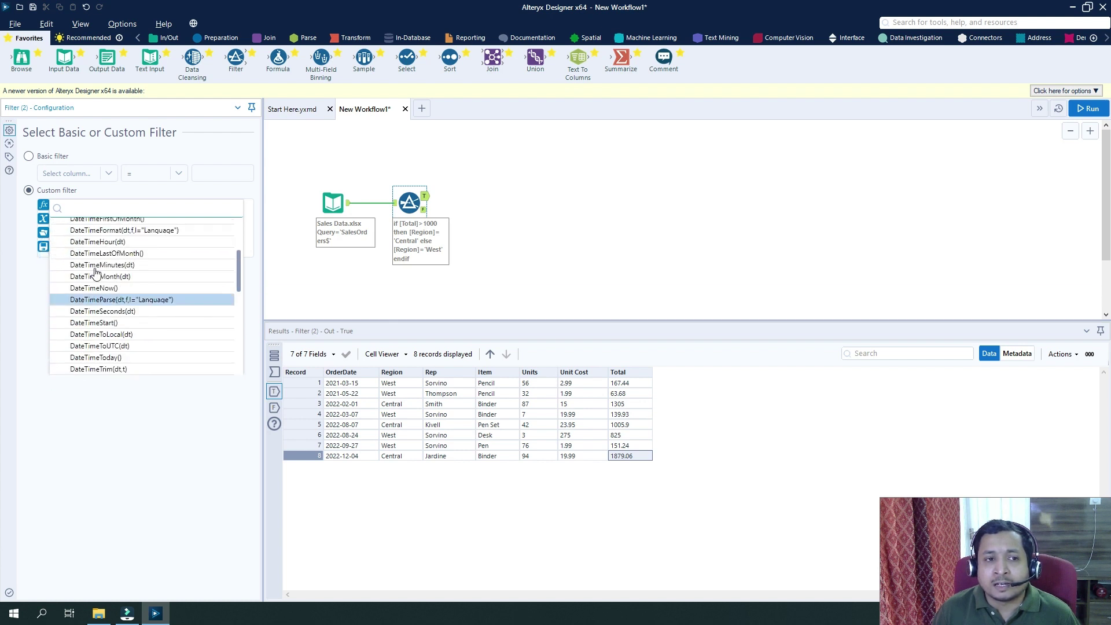
pyautogui.click(49, 445)
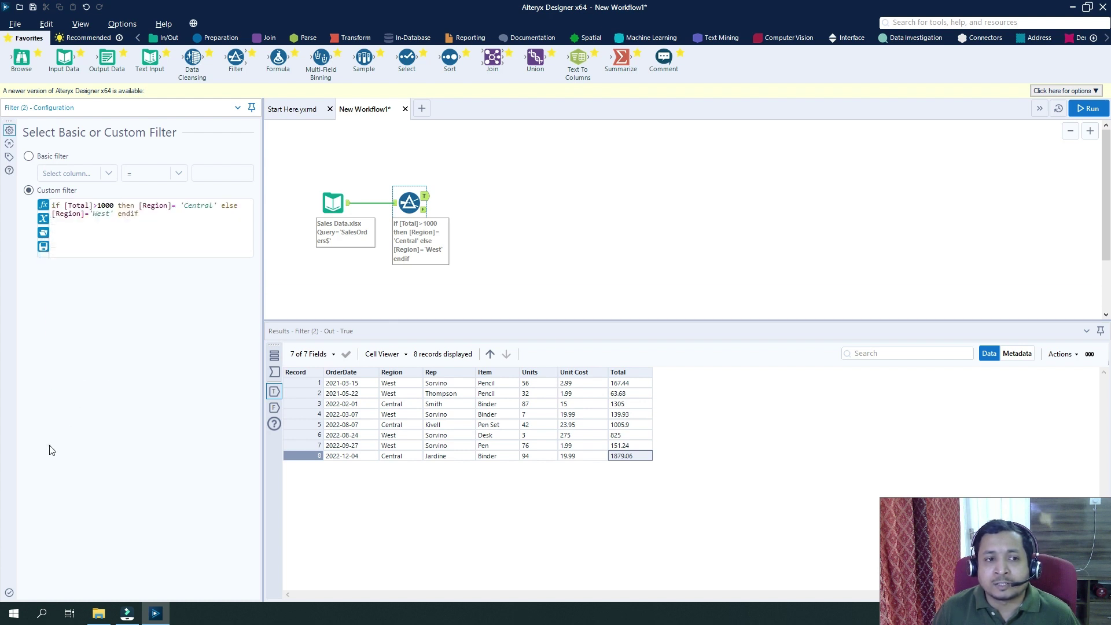
# Place the cursor at the end of the custom filter expression.
pyautogui.click(131, 226)
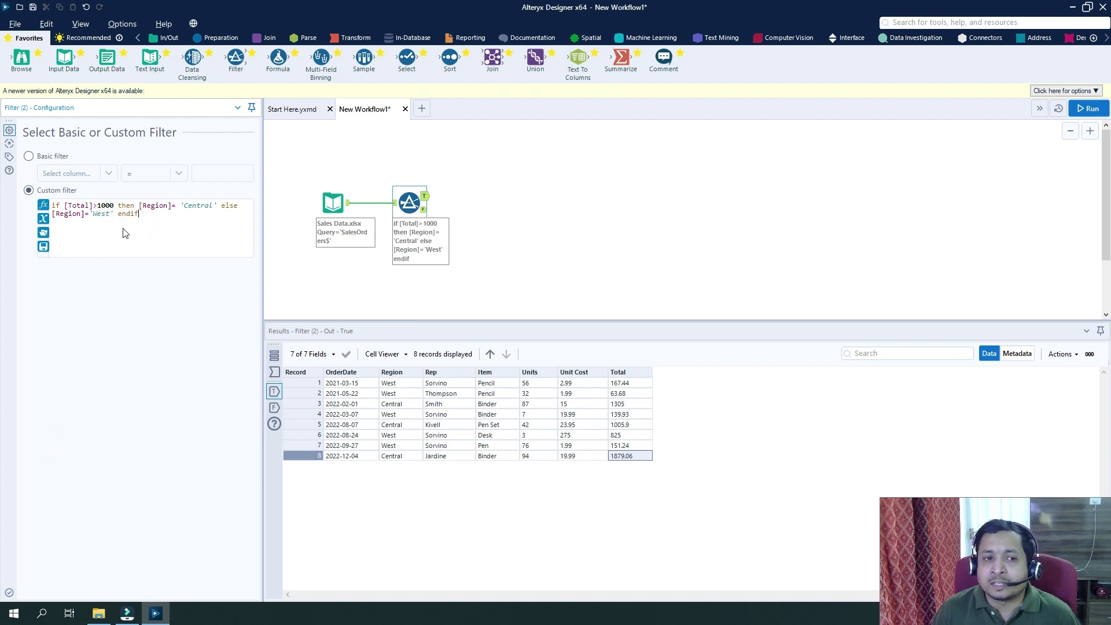